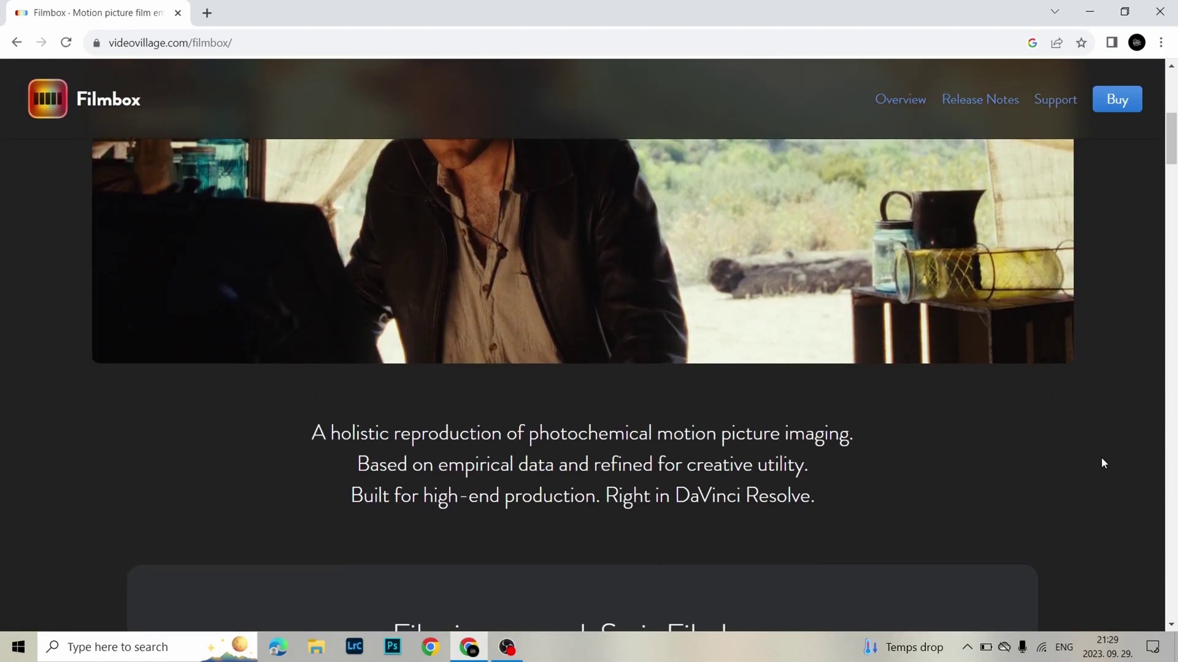
# Scroll the videovillage.com Filmbox page past Detail & Halation and Contact Print to Filmbox Lite.
pyautogui.scroll(-15, 1103, 463)
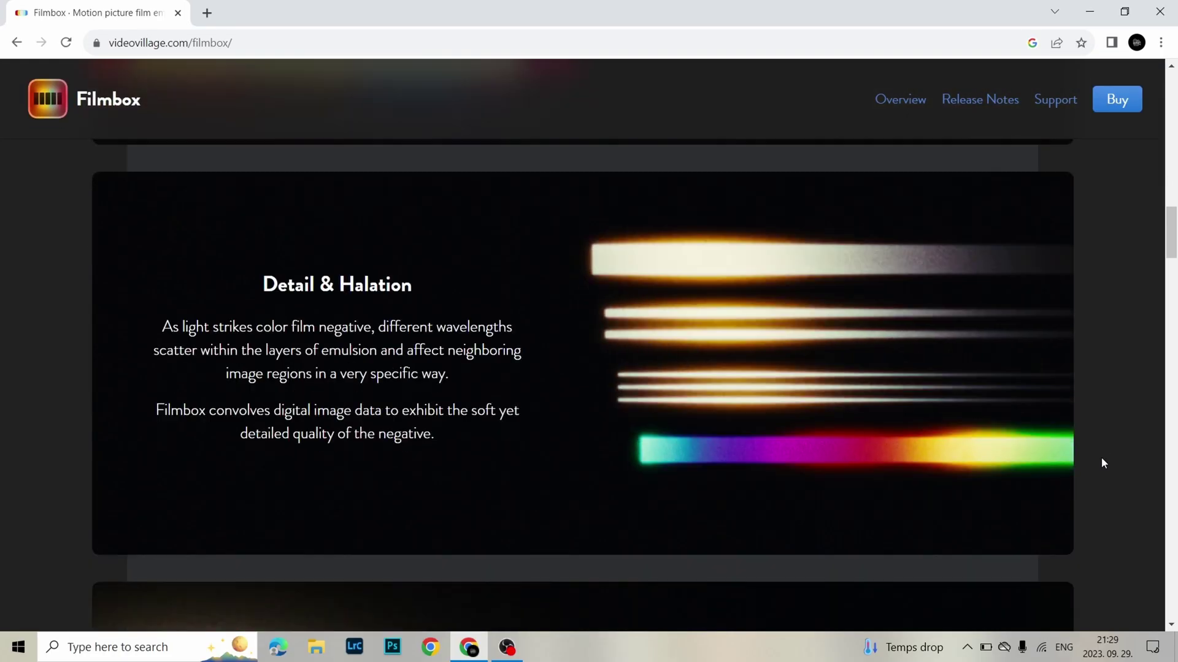
pyautogui.scroll(-15, 1102, 463)
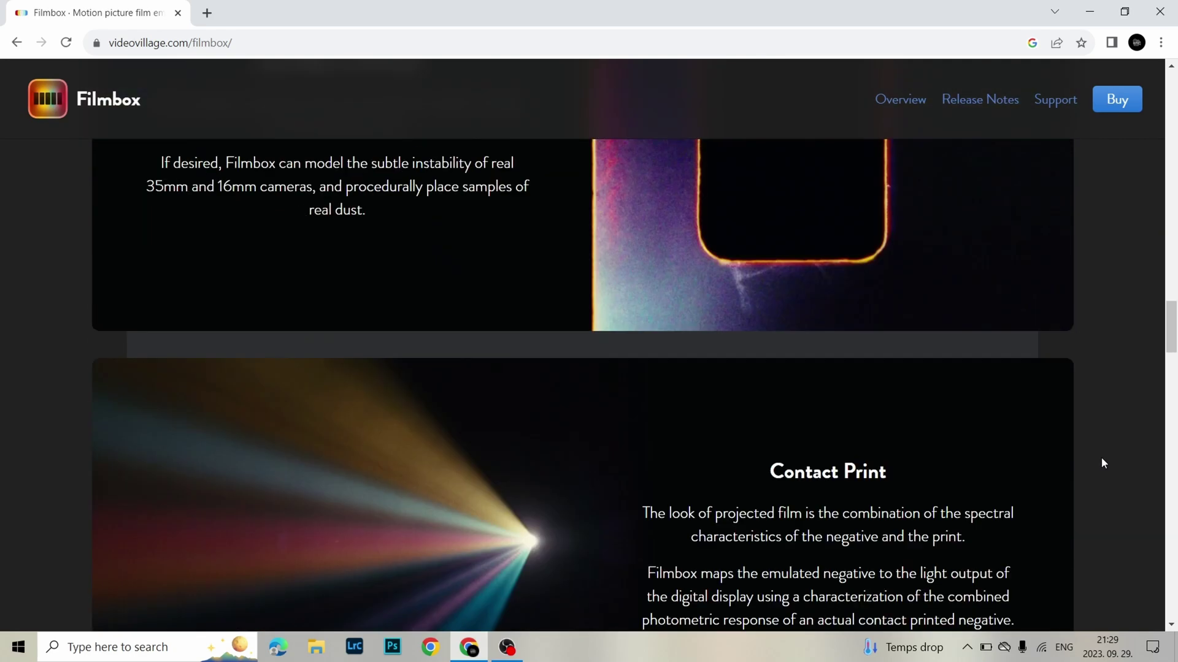
pyautogui.scroll(-15, 1102, 461)
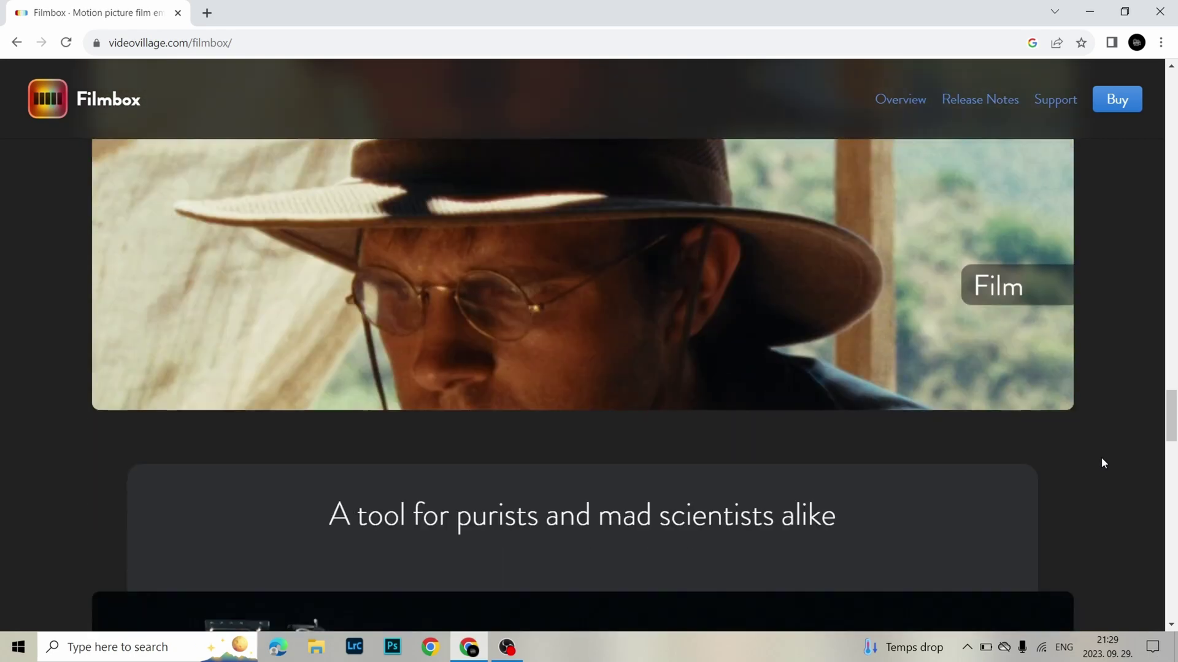
pyautogui.scroll(-12, 1102, 463)
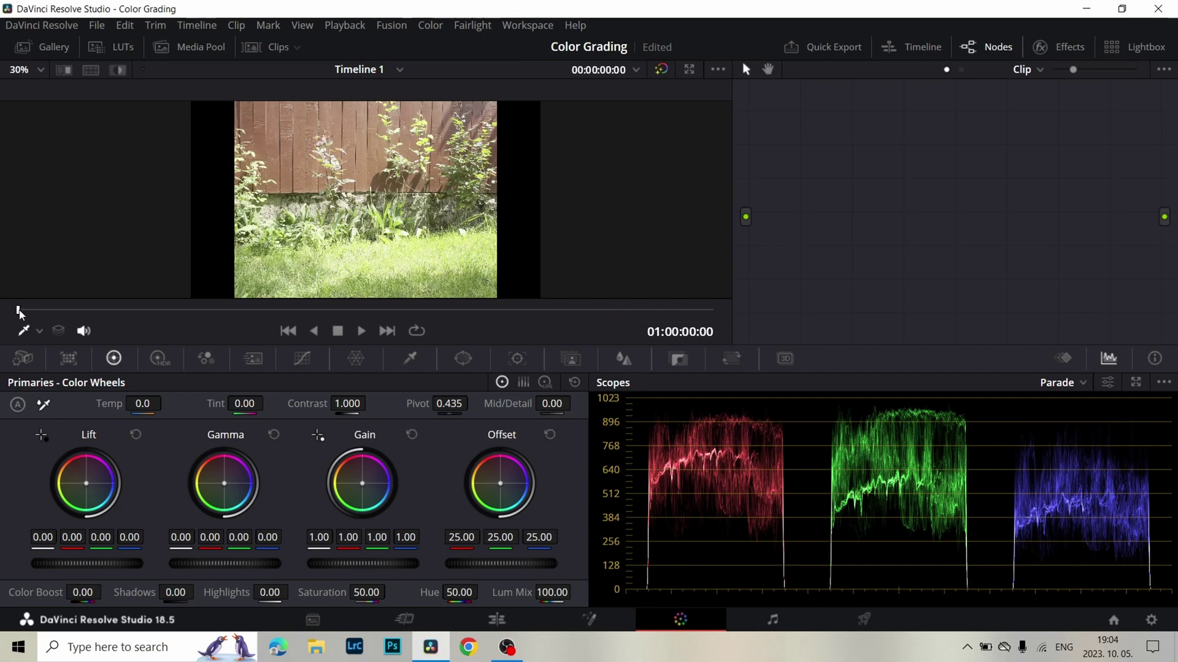
# Scrub the playhead to 01:00:08:01, where the man sits cross-legged on the grass.
pyautogui.moveTo(19, 313); pyautogui.dragTo(125, 308)
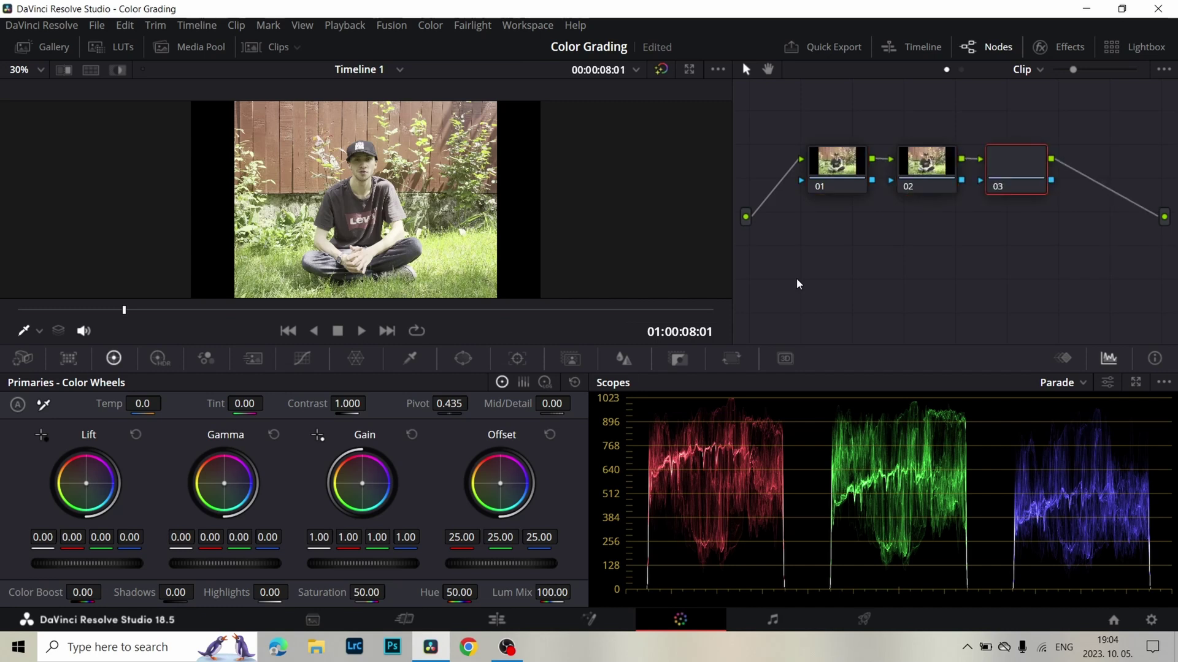
# Apply the filmicdelog-65536 LUT from the LUTs browser to node 01.
pyautogui.click(826, 165)
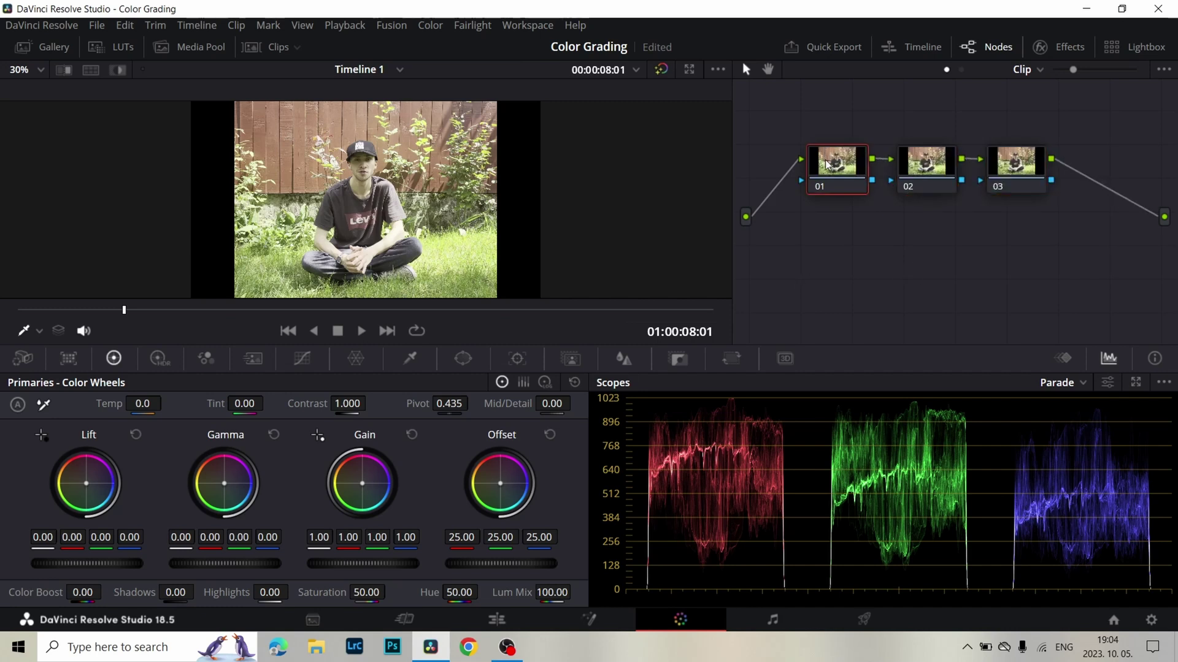
pyautogui.click(108, 49)
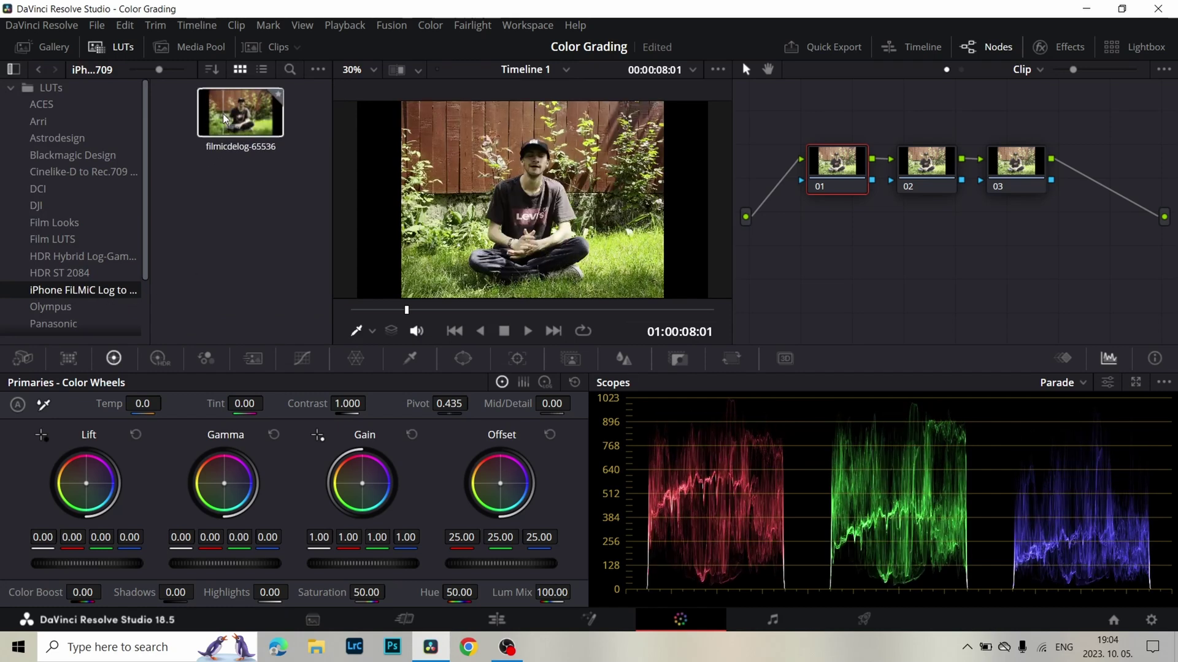
pyautogui.moveTo(225, 119); pyautogui.dragTo(832, 182)
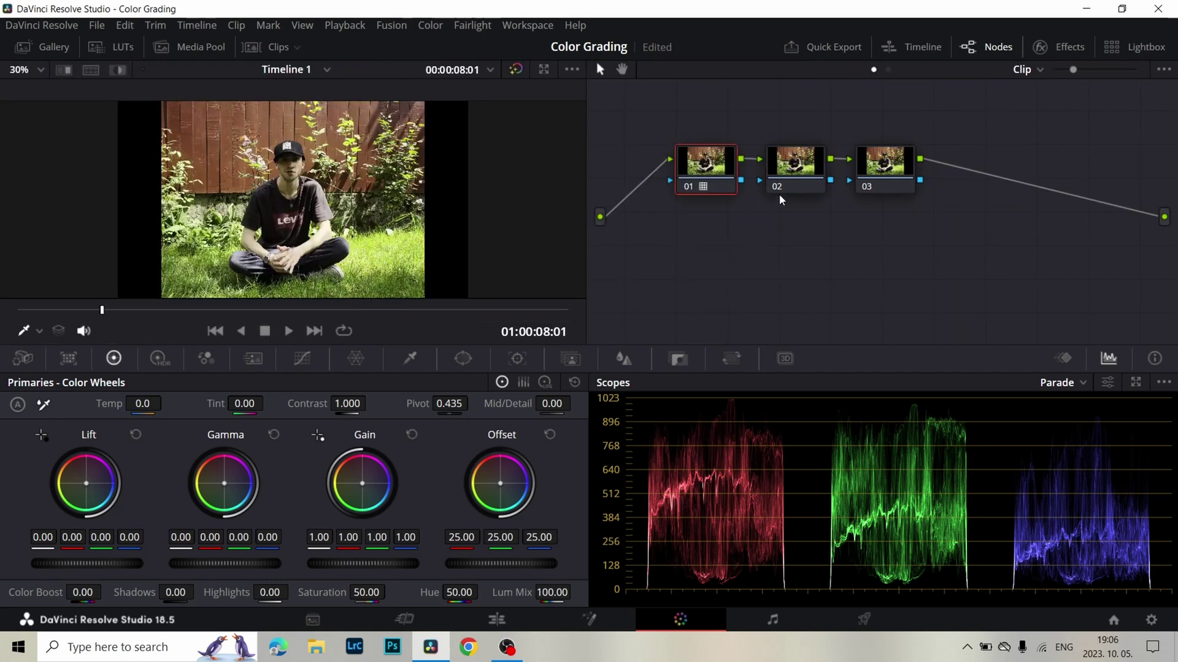
# Add a Color Space Transform effect to node 02.
pyautogui.click(786, 170)
pyautogui.click(1057, 47)
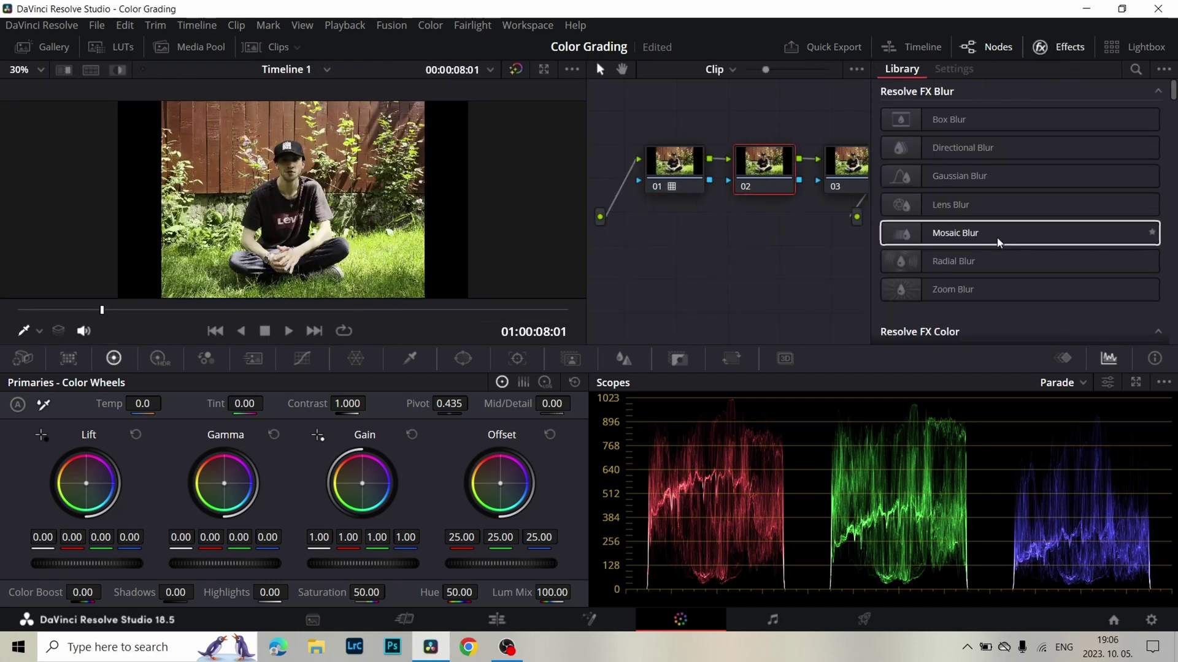
pyautogui.scroll(-4, 998, 242)
pyautogui.moveTo(945, 245); pyautogui.dragTo(765, 166)
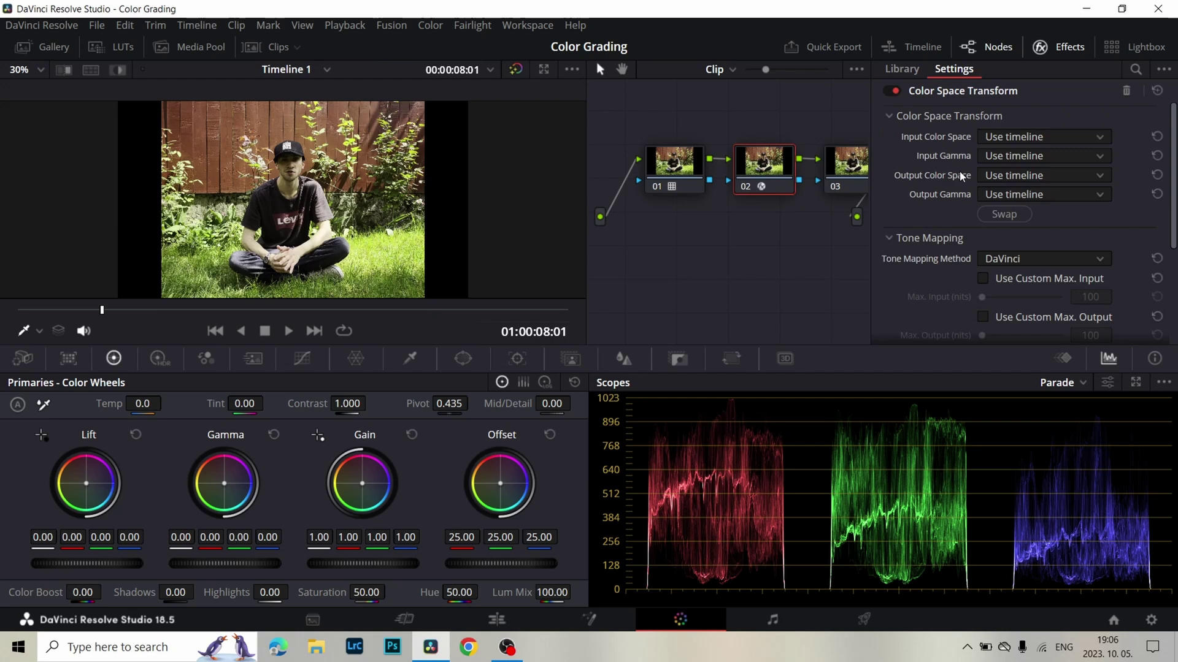
# Set the Color Space Transform input gamma to Rec.709 and output gamma to ARRI LogC4.
pyautogui.click(1018, 176)
pyautogui.scroll(-8, 1027, 322)
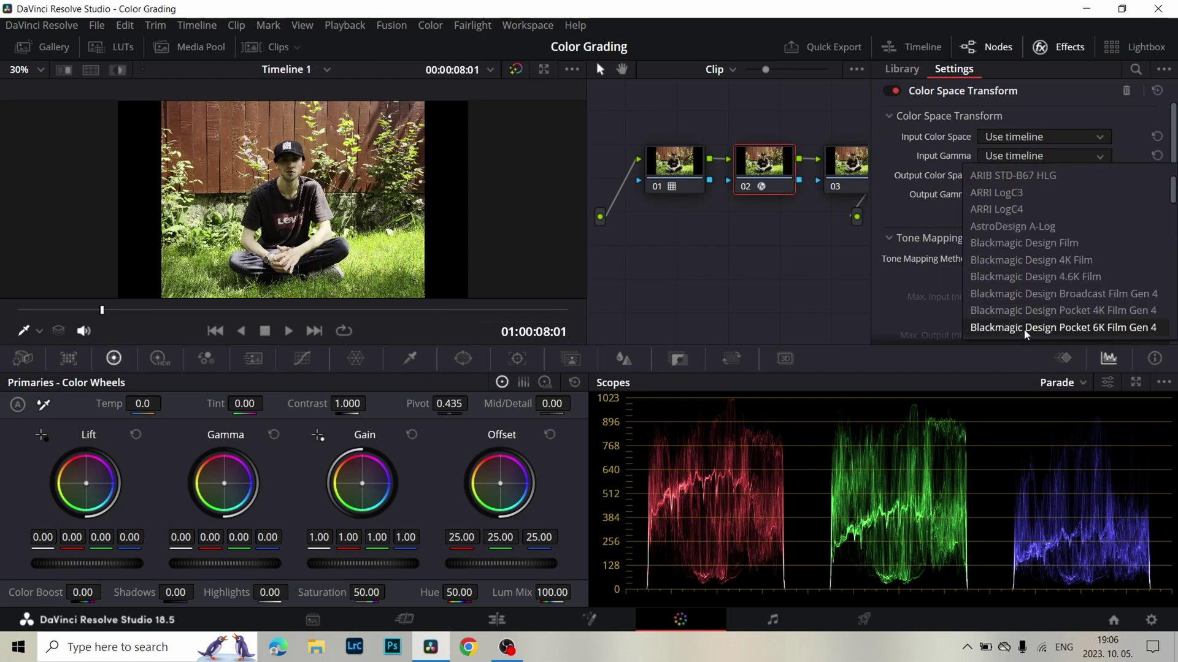
pyautogui.scroll(-2, 1037, 313)
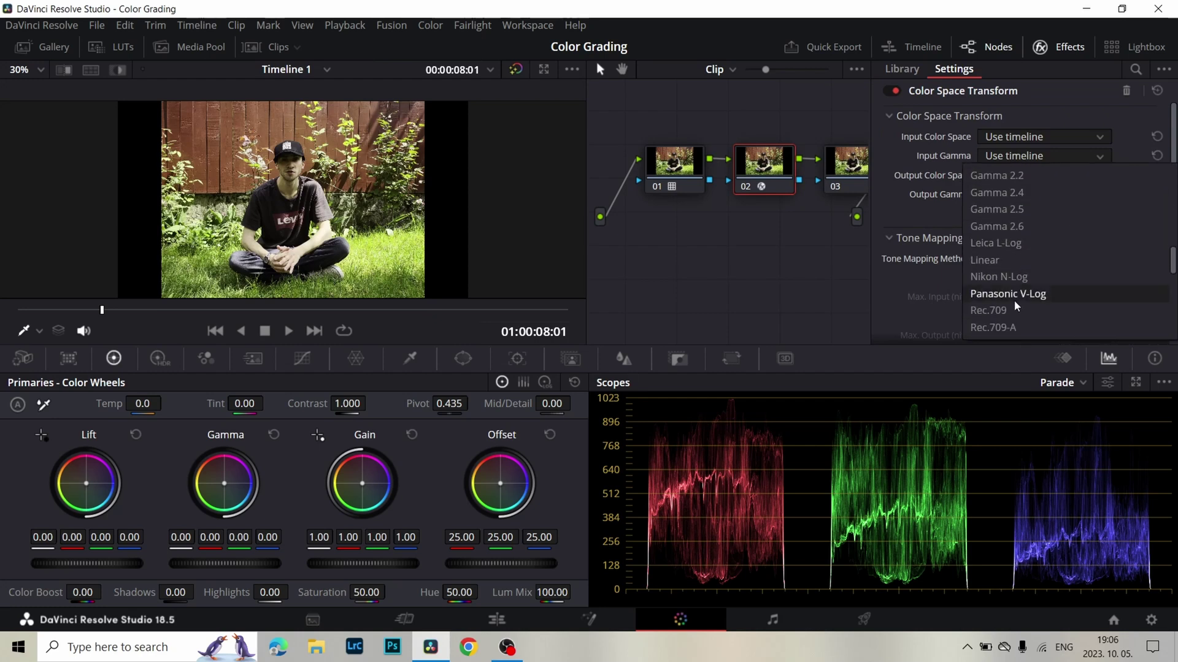
pyautogui.click(994, 308)
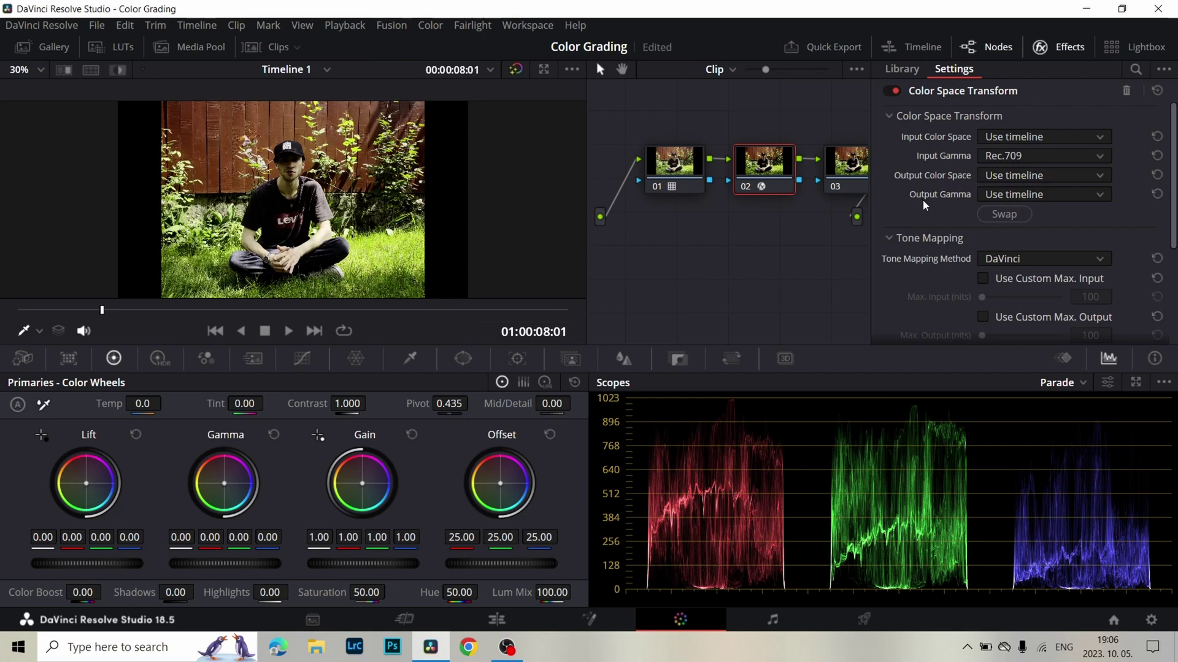
pyautogui.click(1021, 195)
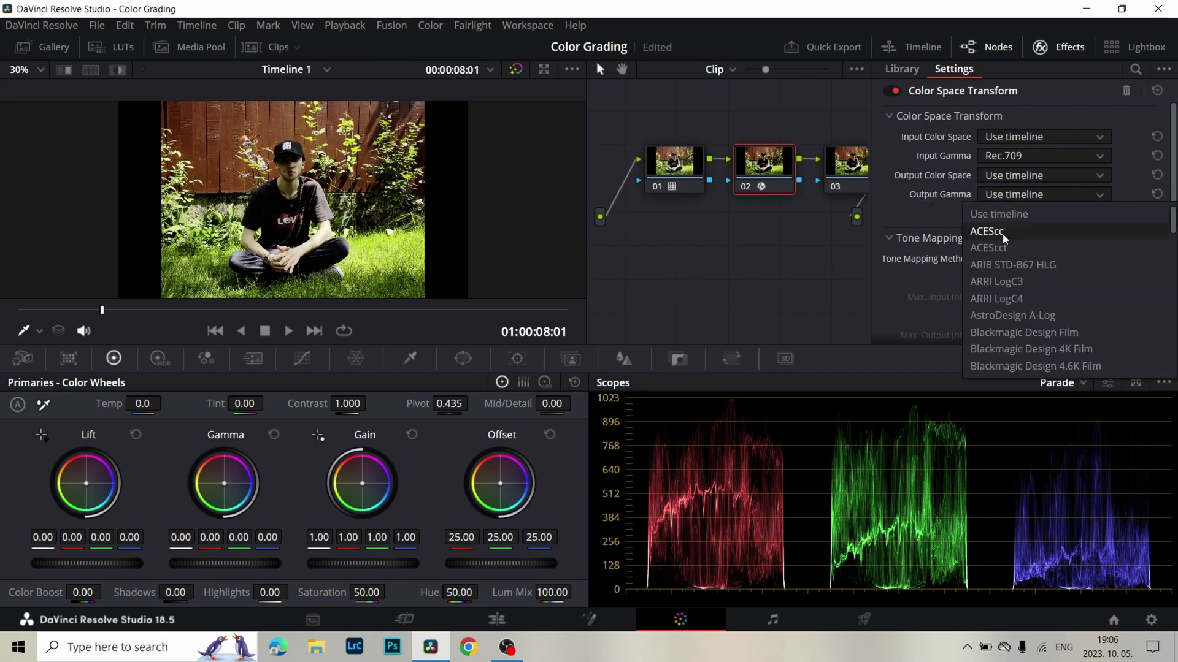
pyautogui.click(994, 300)
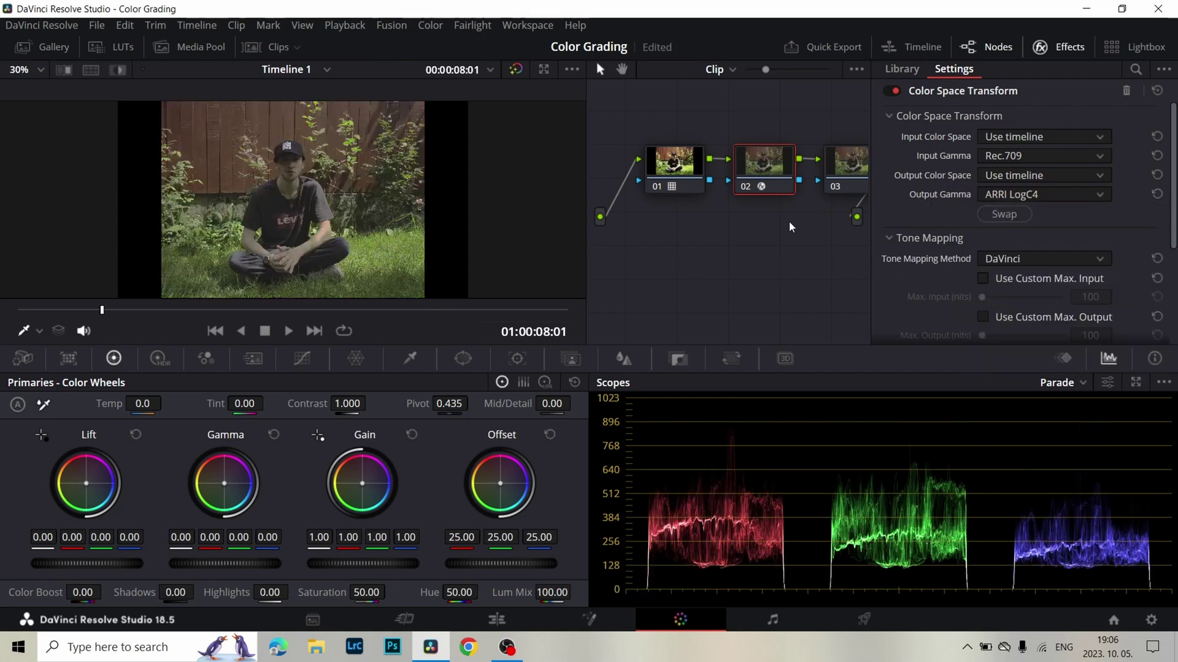
pyautogui.hscroll(2, 790, 226)
pyautogui.hscroll(2, 790, 227)
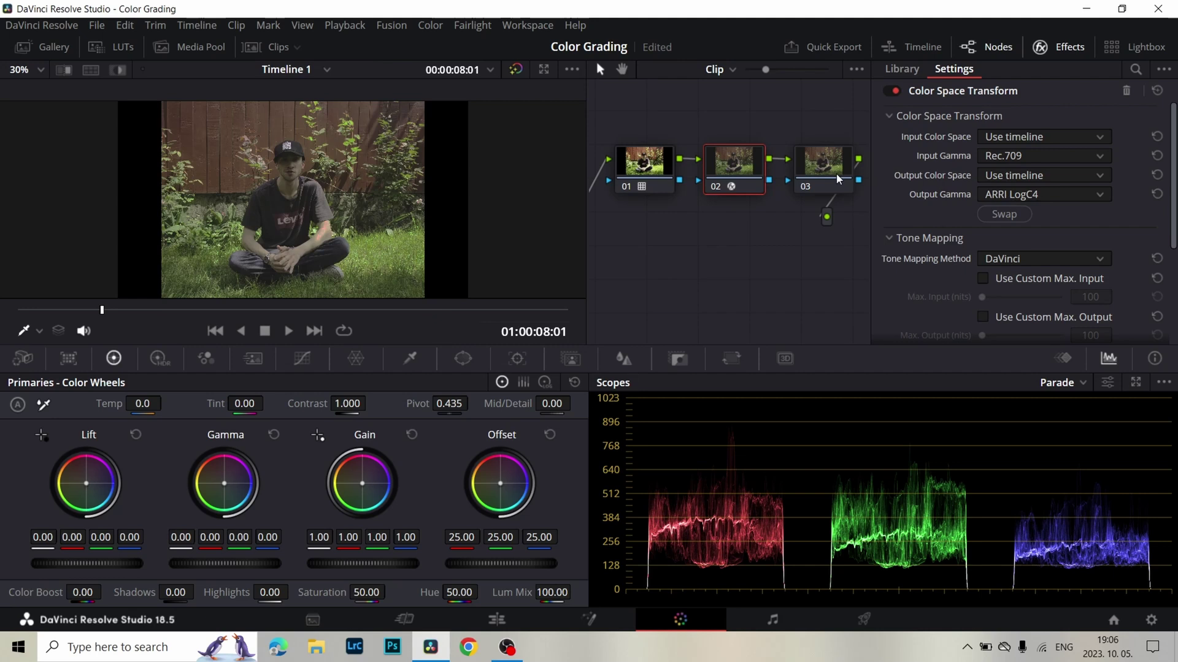
# Apply Video Village's Filmbox Lite to node 03 with source Arri LogC4 | Arri Wide Gamut 4.
pyautogui.click(818, 164)
pyautogui.scroll(-5, 983, 230)
pyautogui.scroll(-10, 983, 229)
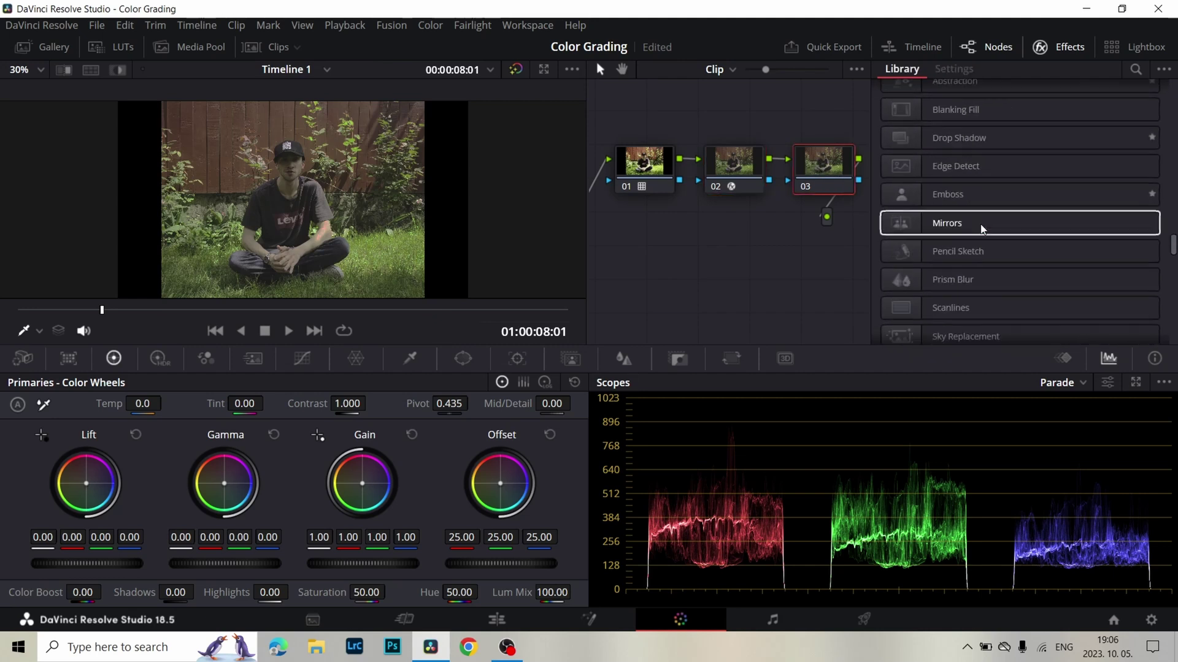
pyautogui.moveTo(957, 242); pyautogui.dragTo(808, 160)
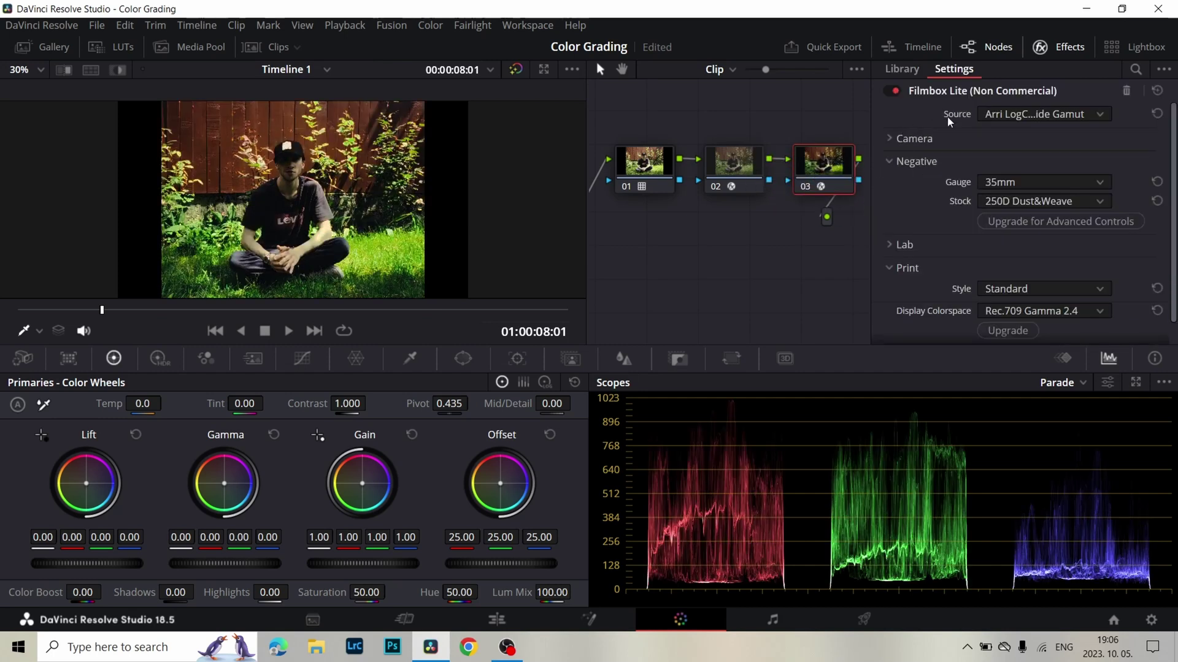
pyautogui.click(1020, 115)
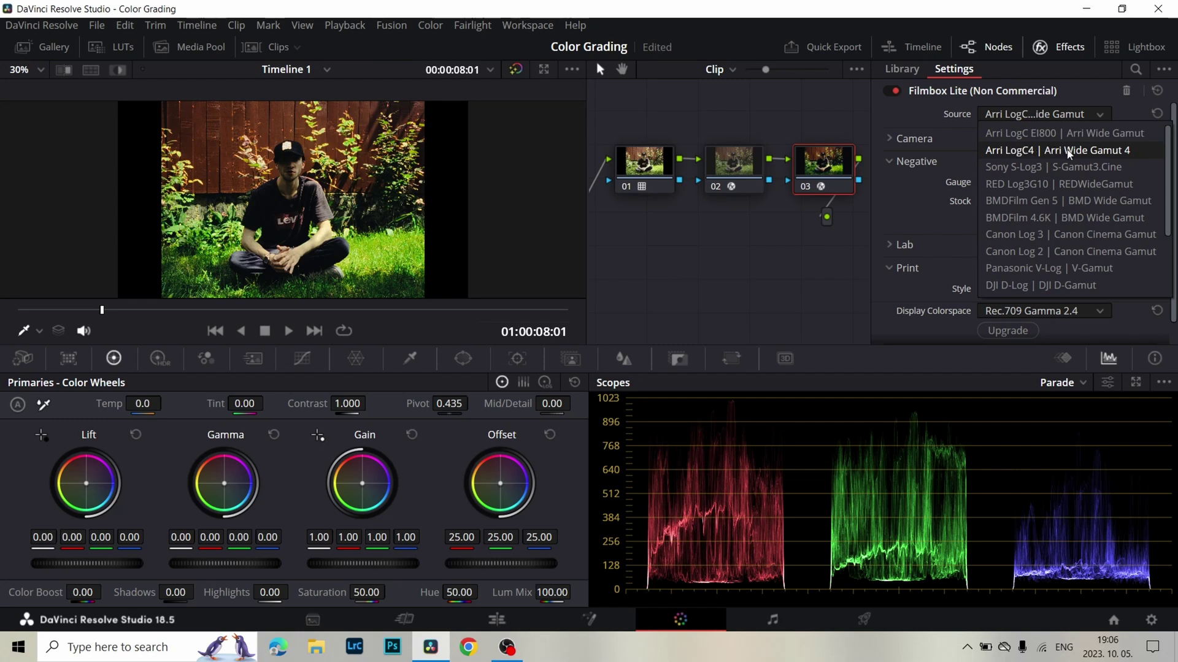
pyautogui.click(1116, 155)
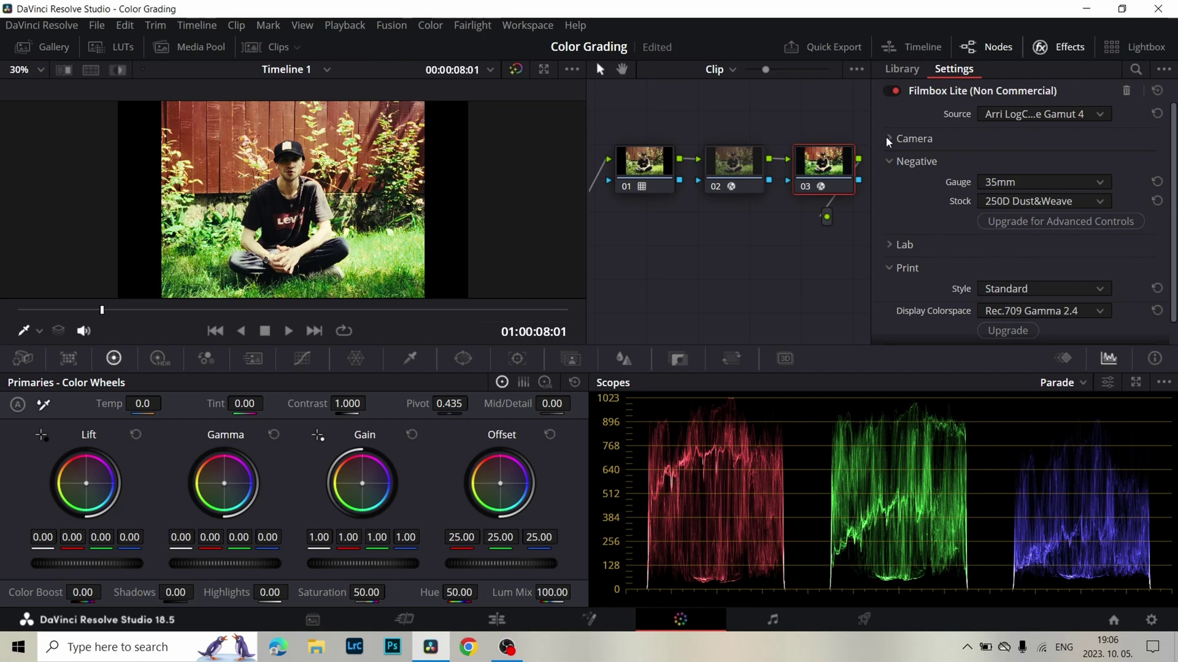
# Enable Filmbox Lite's Camera adjustments with Exposure -1.00 and Temperature and Tint at 0.
pyautogui.click(888, 140)
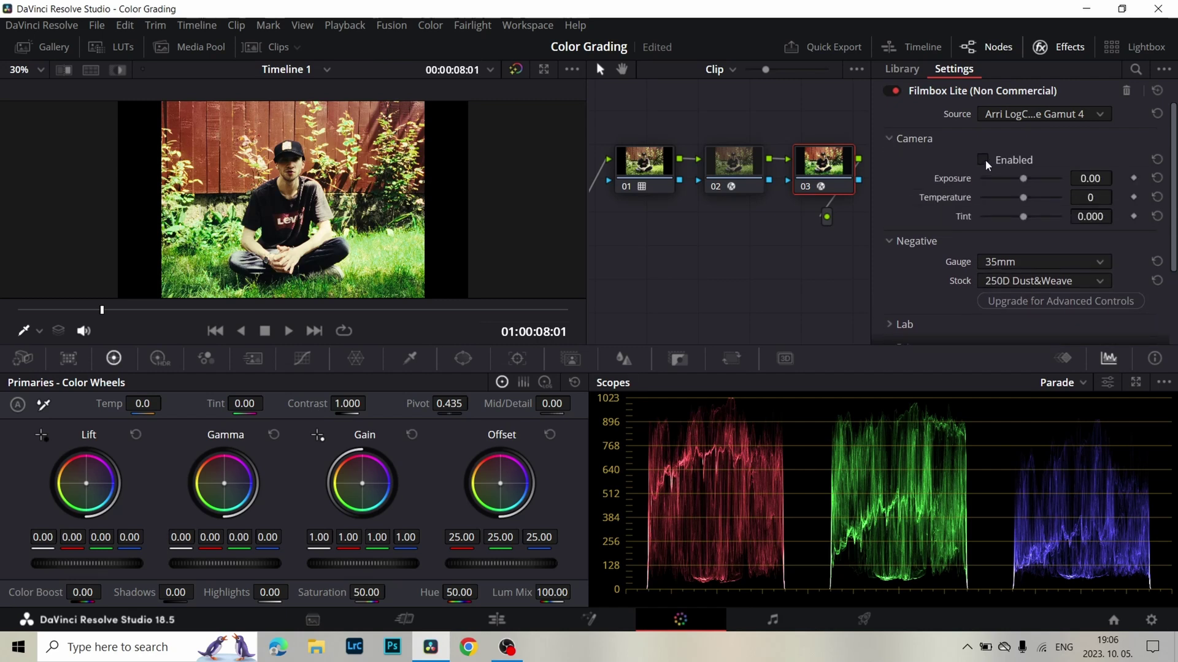
pyautogui.click(983, 160)
pyautogui.moveTo(1090, 178); pyautogui.dragTo(1117, 216)
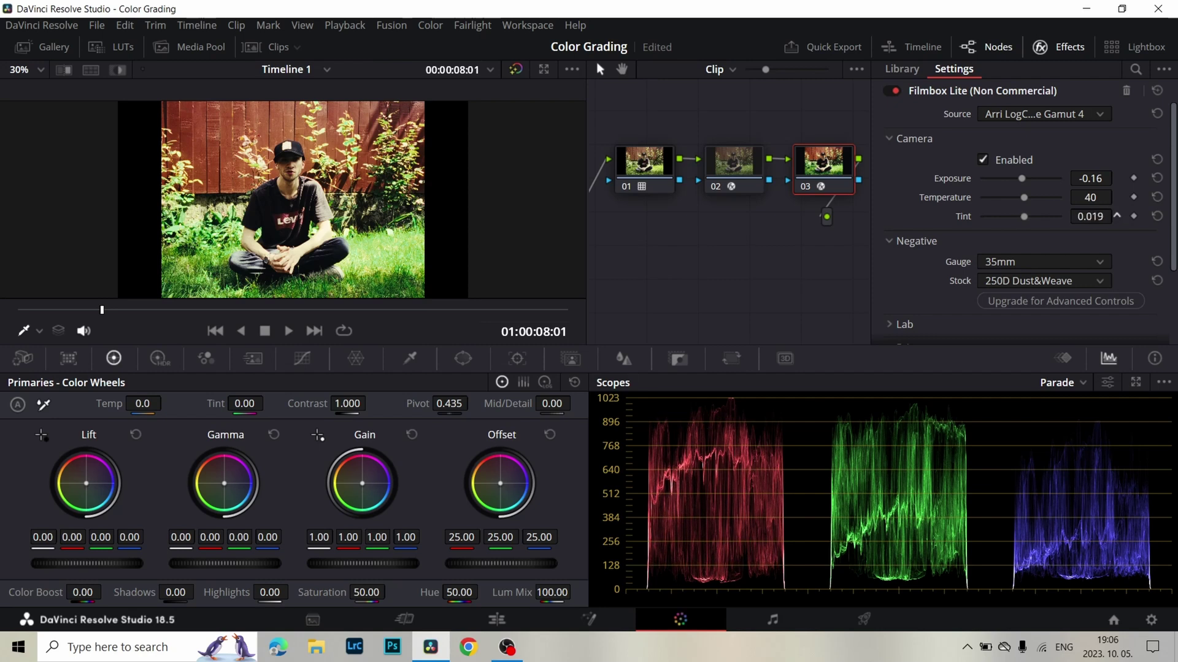
pyautogui.click(1156, 216)
pyautogui.click(1157, 197)
pyautogui.click(1157, 178)
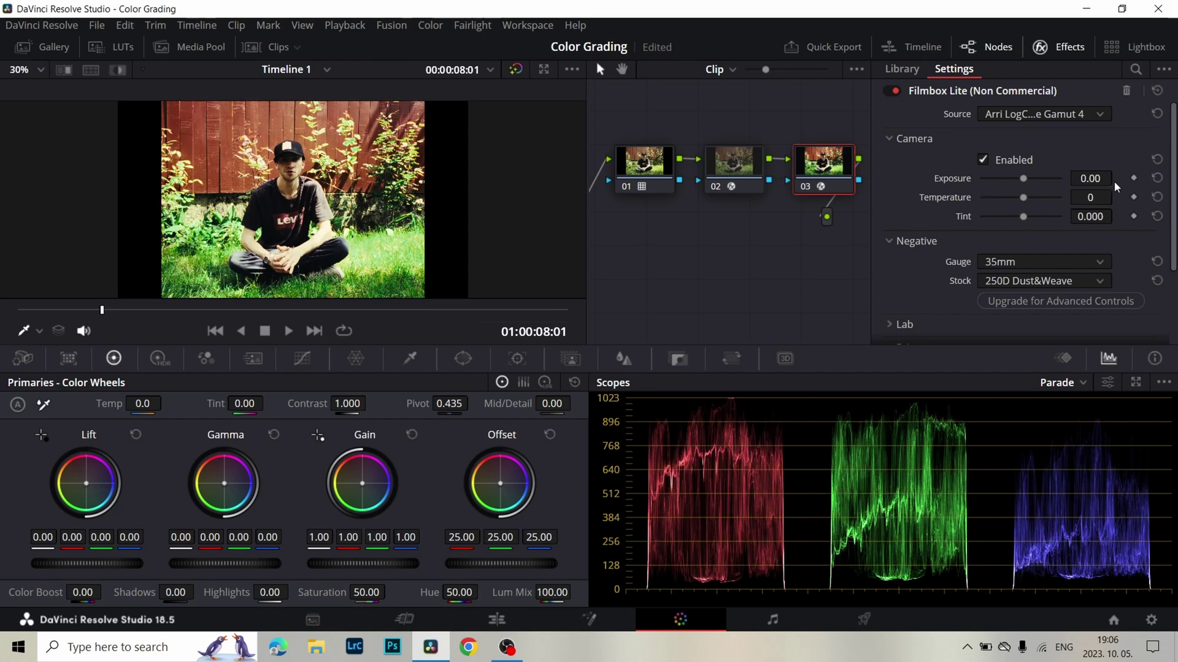
pyautogui.moveTo(1090, 178); pyautogui.dragTo(1030, 178)
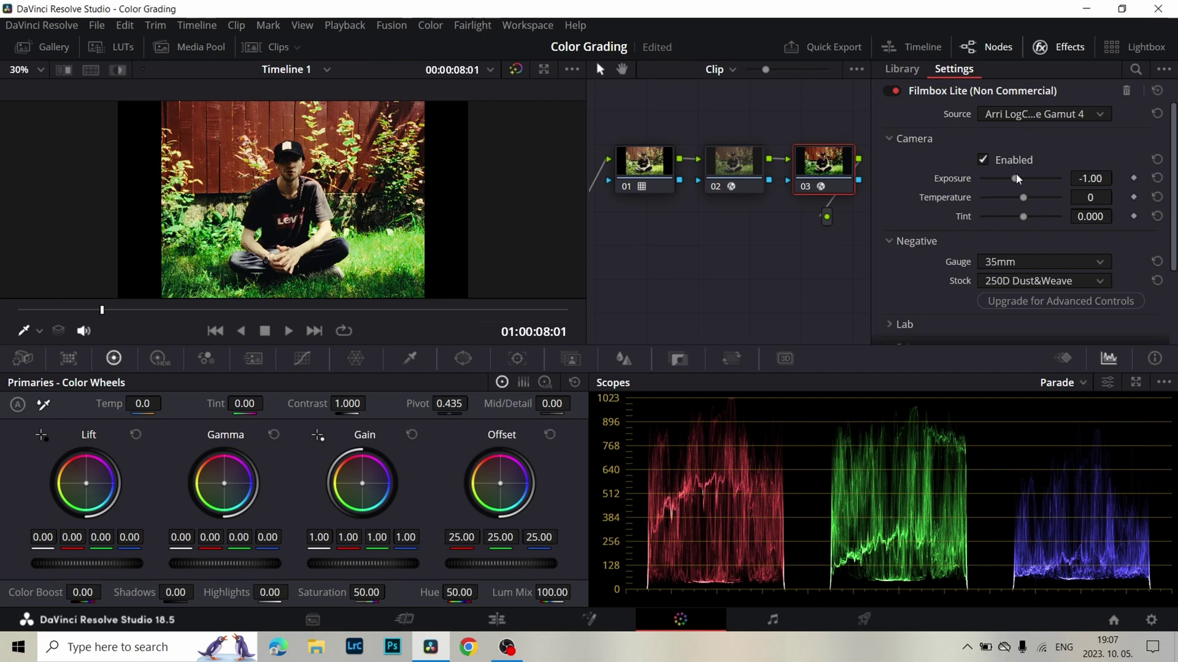
pyautogui.scroll(-2, 917, 253)
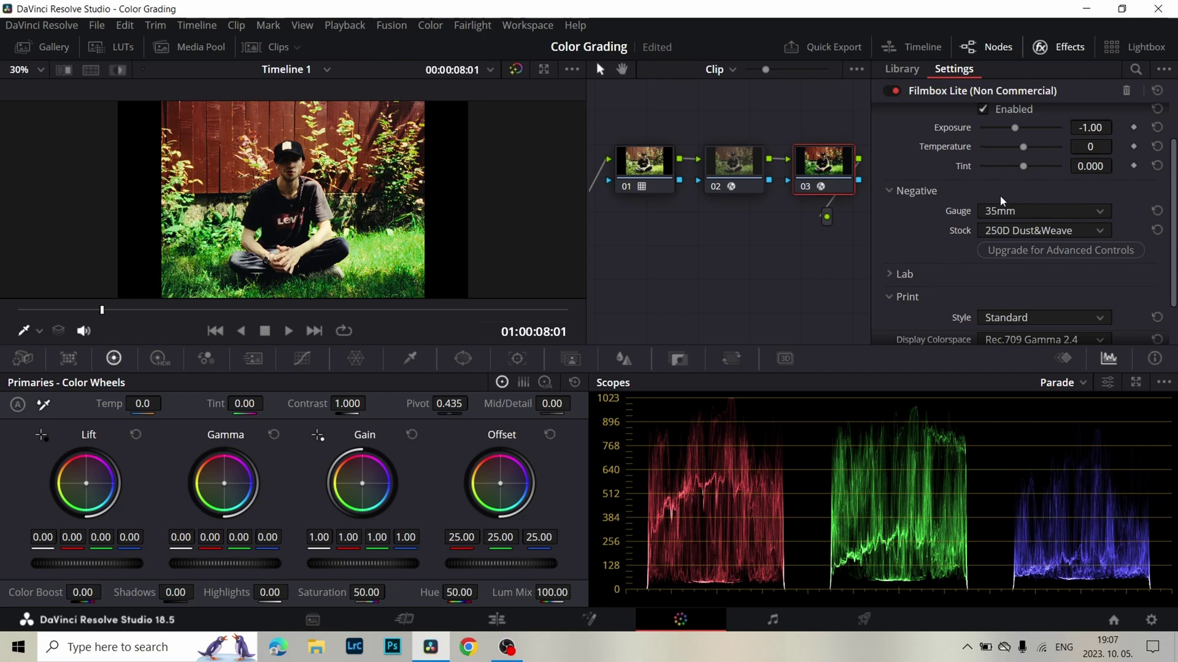
pyautogui.click(1057, 215)
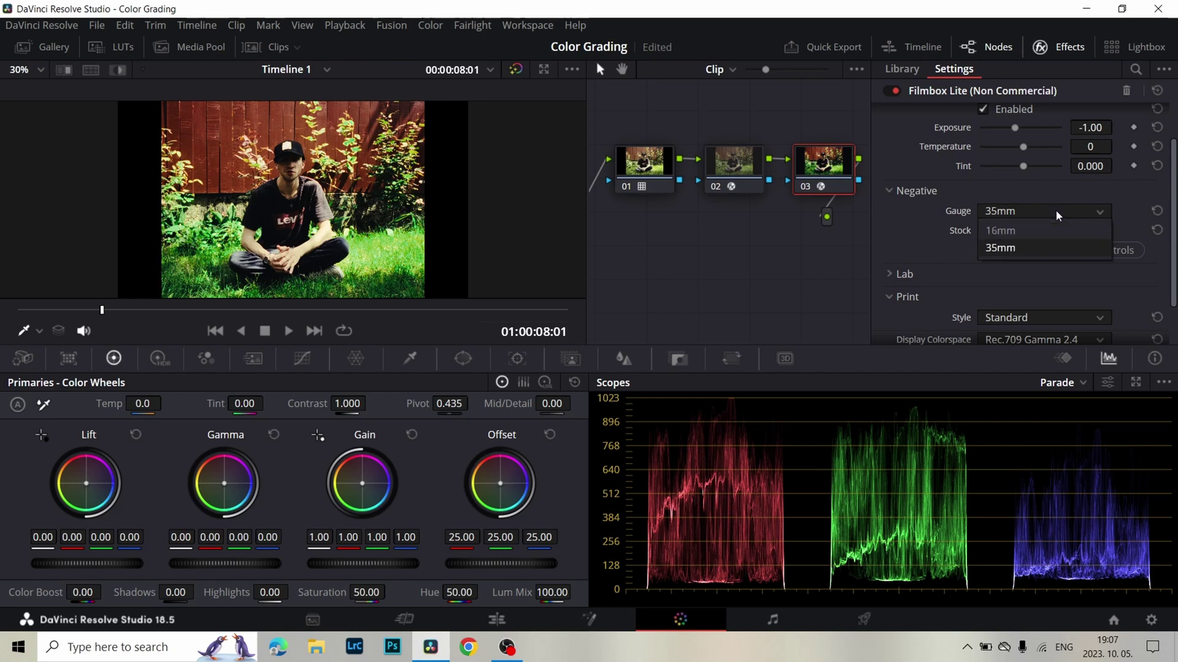
# Compare the 16mm negative gauge, then keep 35mm with the 250D Dust&Weave stock.
pyautogui.click(994, 233)
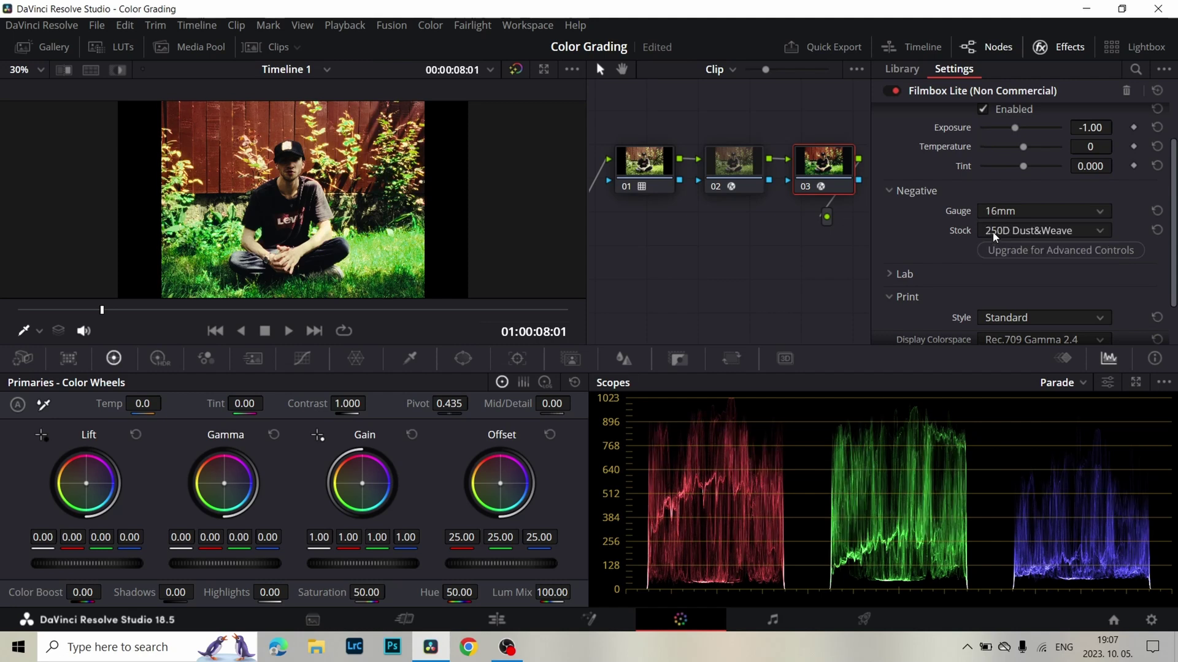
pyautogui.click(1070, 215)
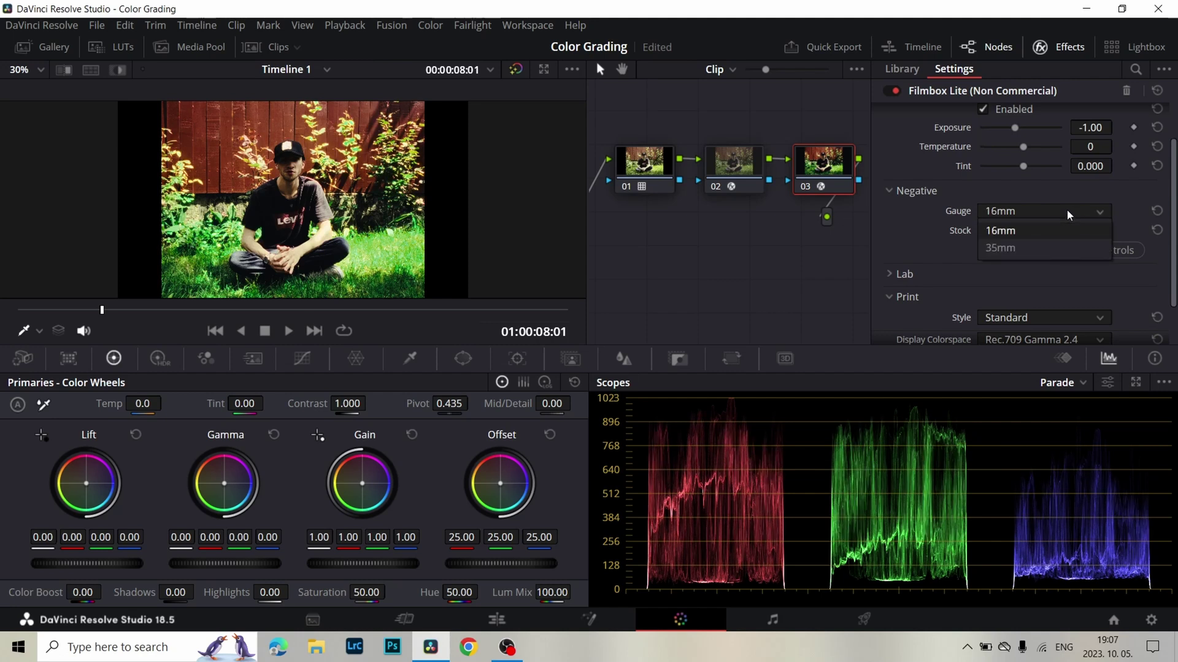
pyautogui.click(1006, 248)
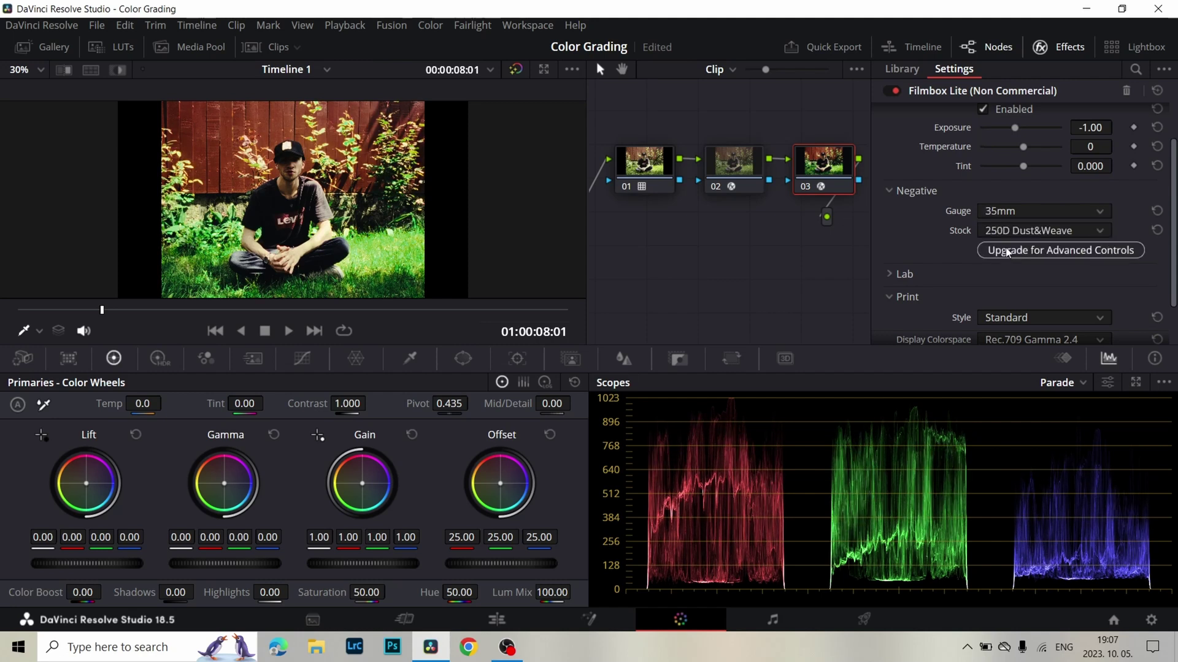
pyautogui.click(1024, 215)
pyautogui.click(1002, 234)
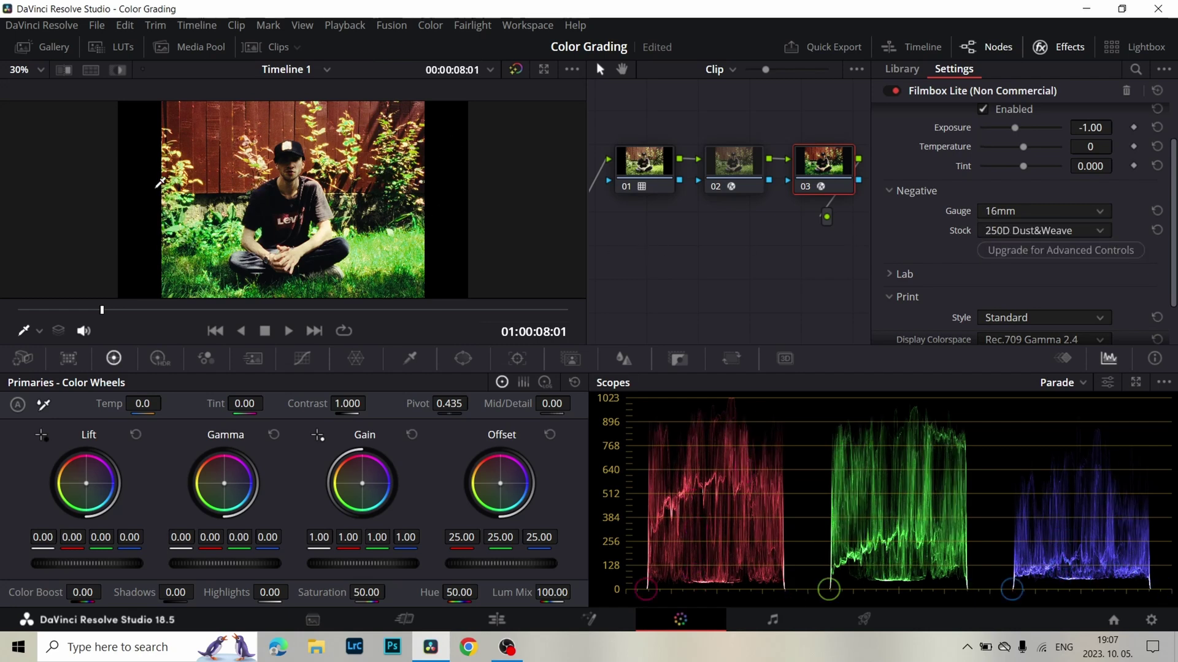
pyautogui.click(1000, 212)
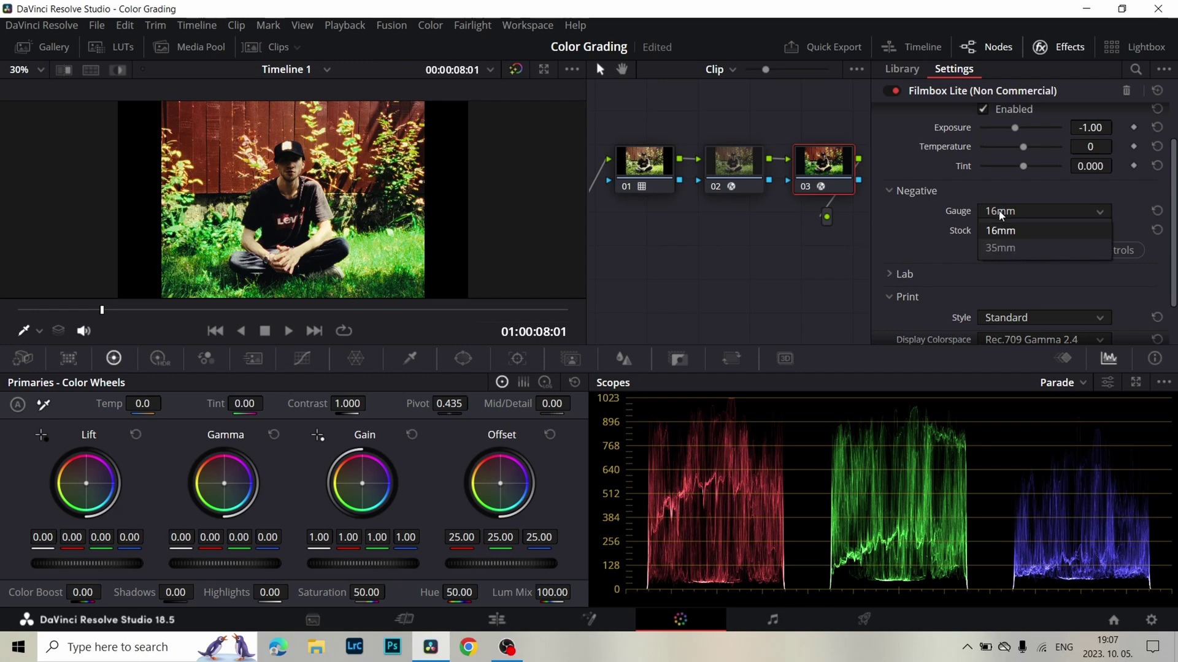
pyautogui.click(1000, 248)
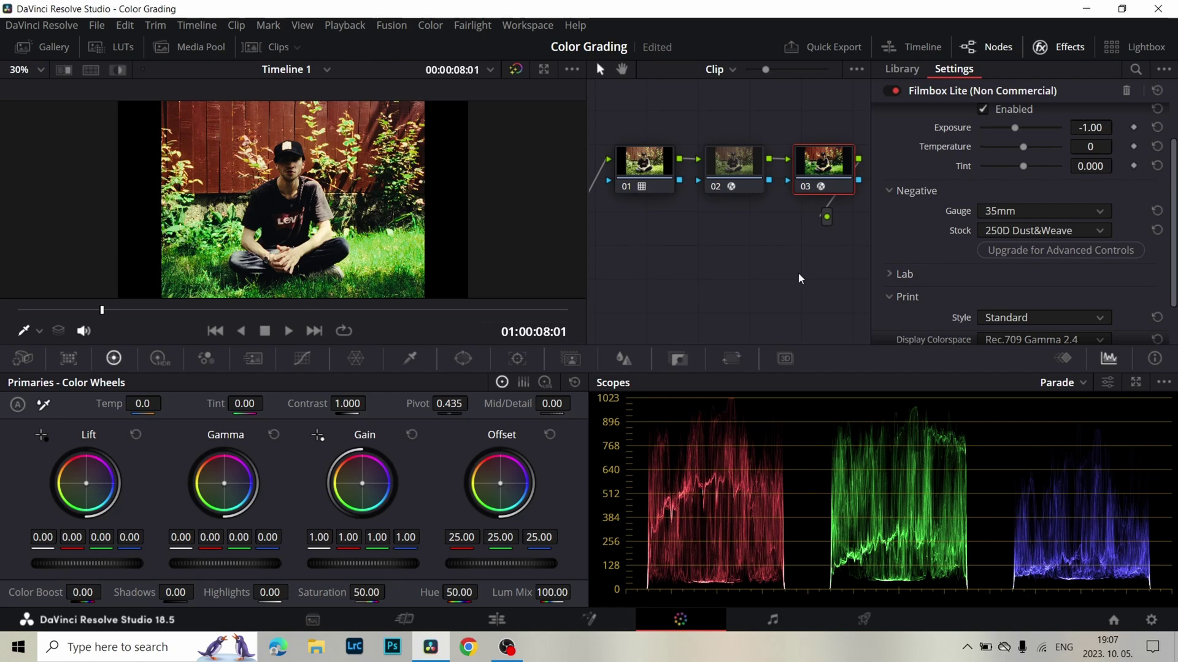
# On node 01, set Primaries Shadows to 21.00 and Highlights to -9.00.
pyautogui.scroll(2, 936, 227)
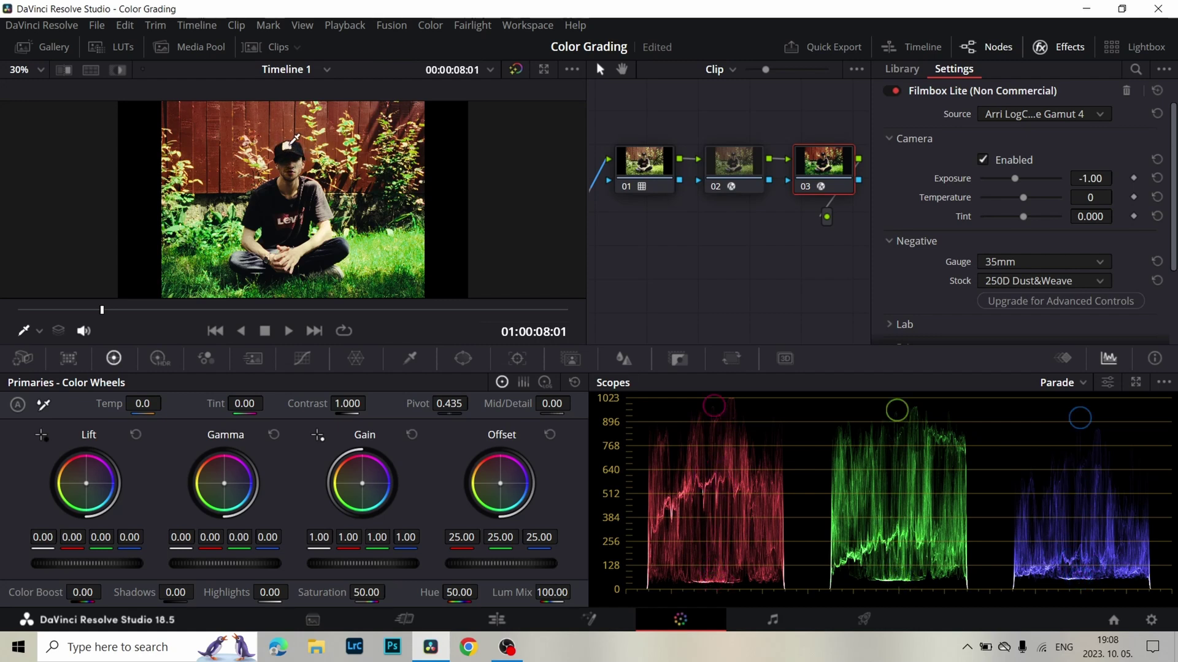
pyautogui.click(650, 164)
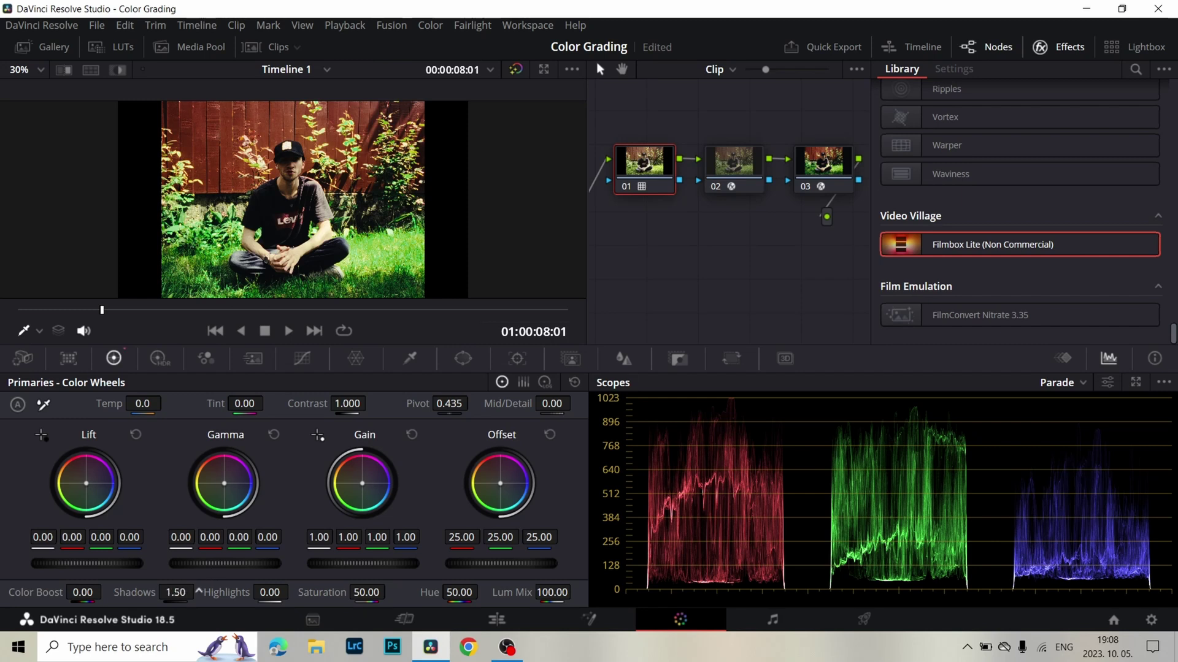
pyautogui.moveTo(175, 592); pyautogui.dragTo(175, 592)
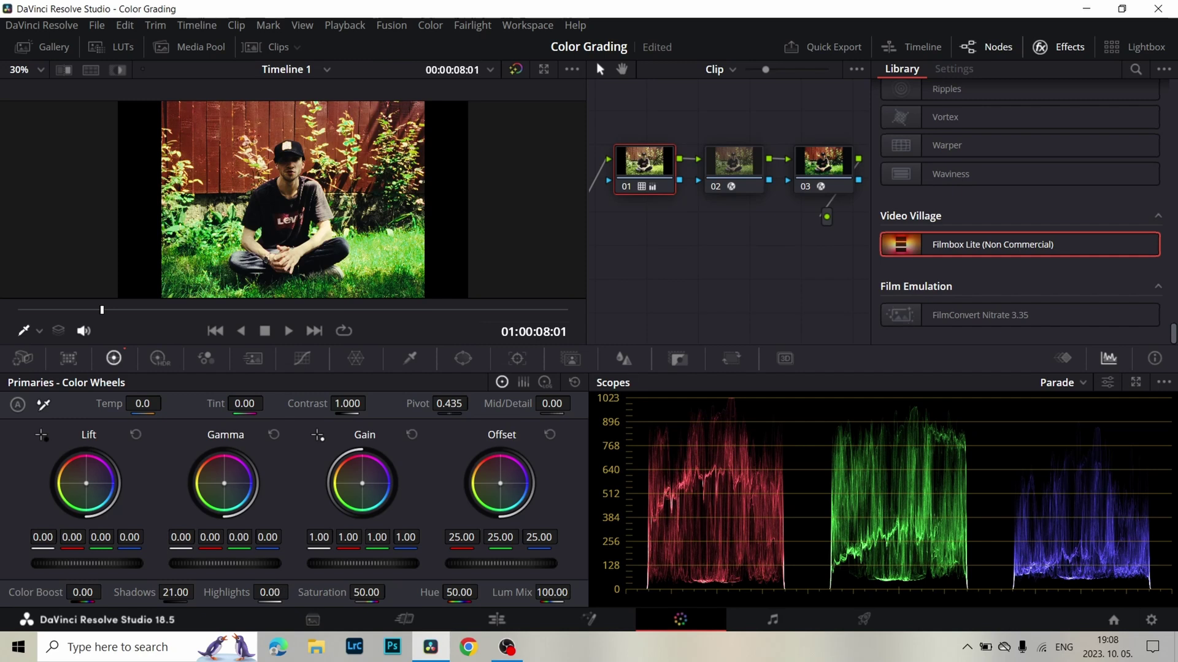
pyautogui.moveTo(270, 592); pyautogui.dragTo(270, 592)
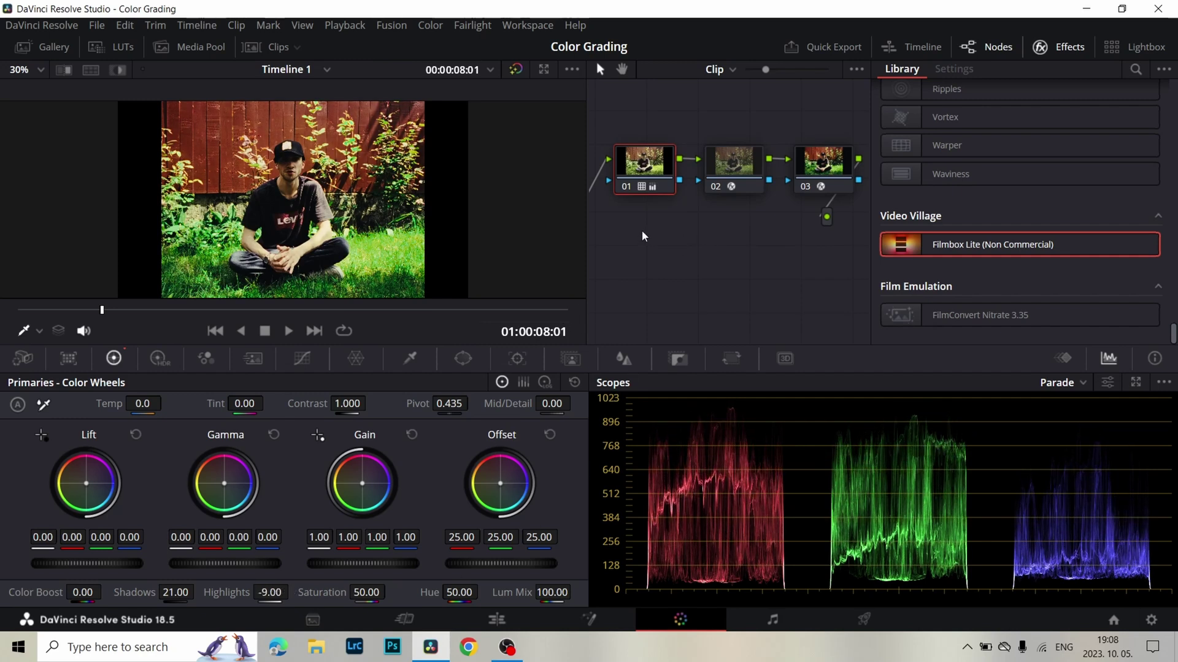
pyautogui.hotkey('ctrl', 'shift', '6')
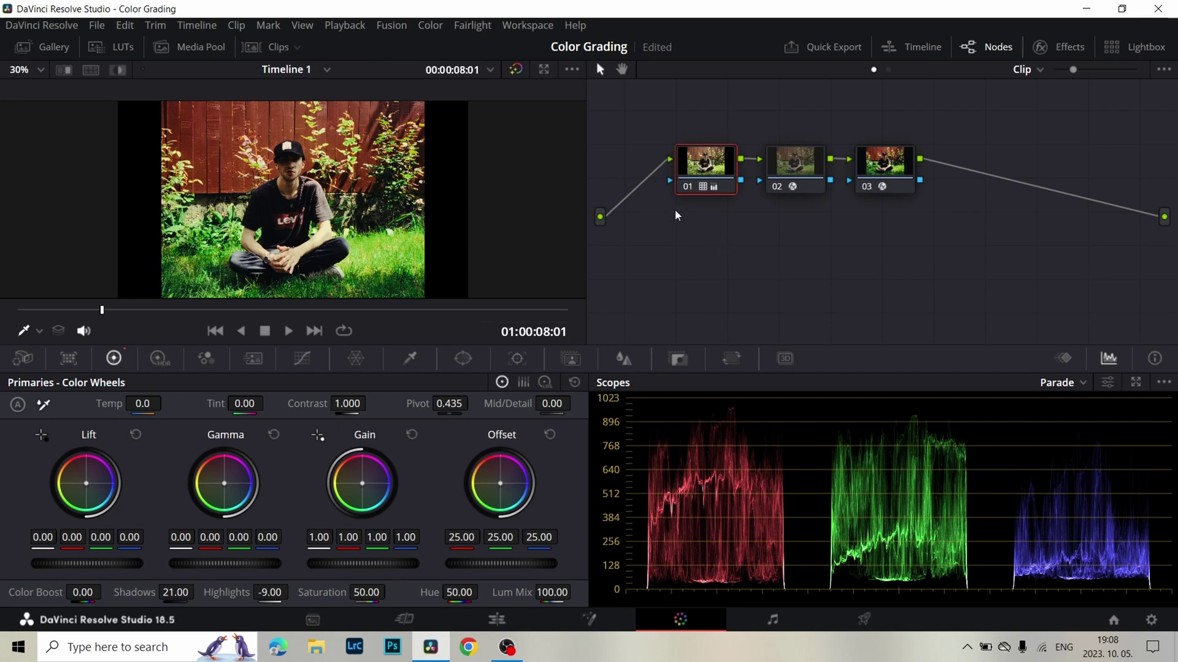
# Grab a gallery still of the three-node grade from the viewer's context menu.
pyautogui.moveTo(679, 215); pyautogui.dragTo(903, 174)
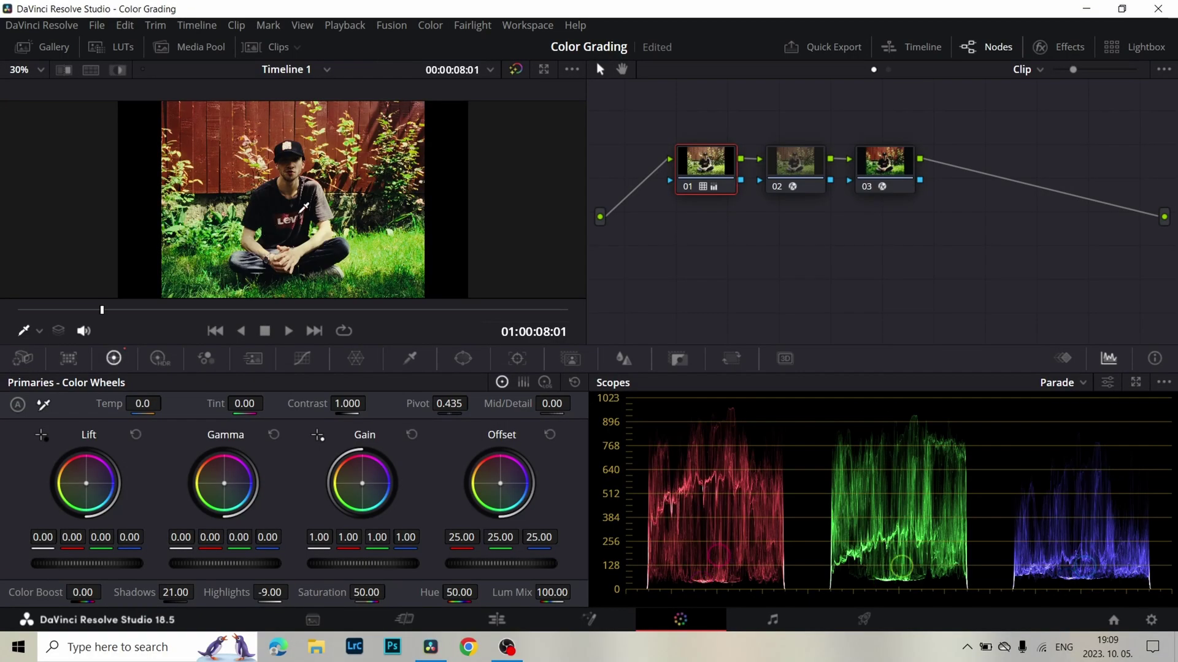
pyautogui.rightClick(301, 219)
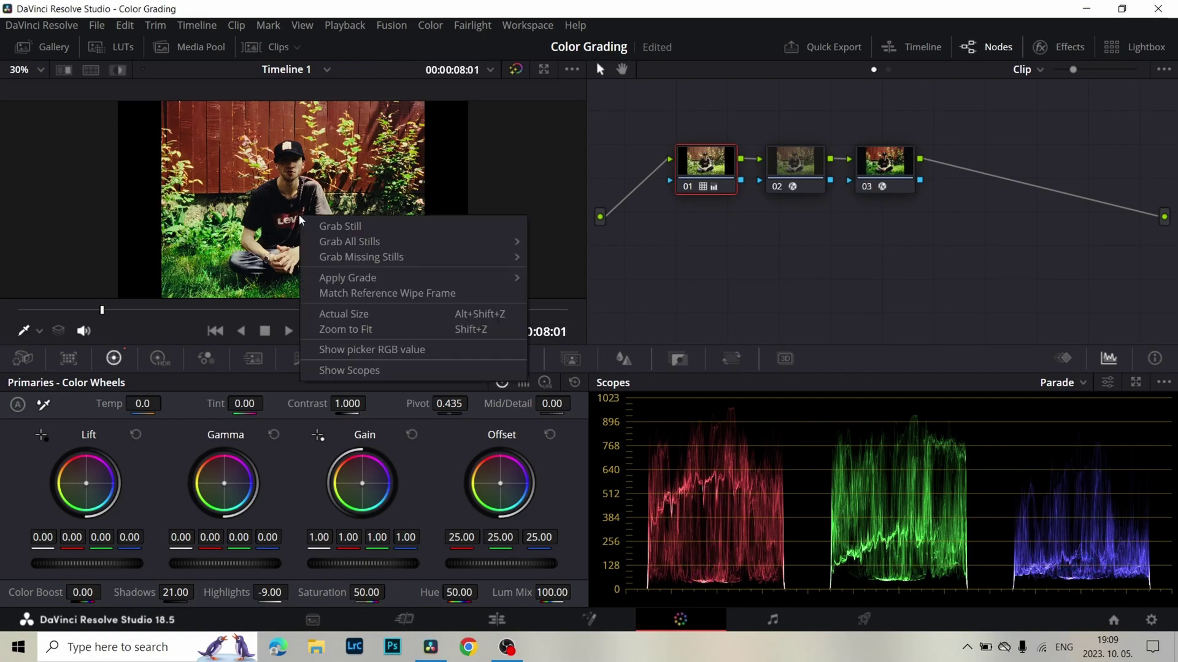
pyautogui.click(342, 228)
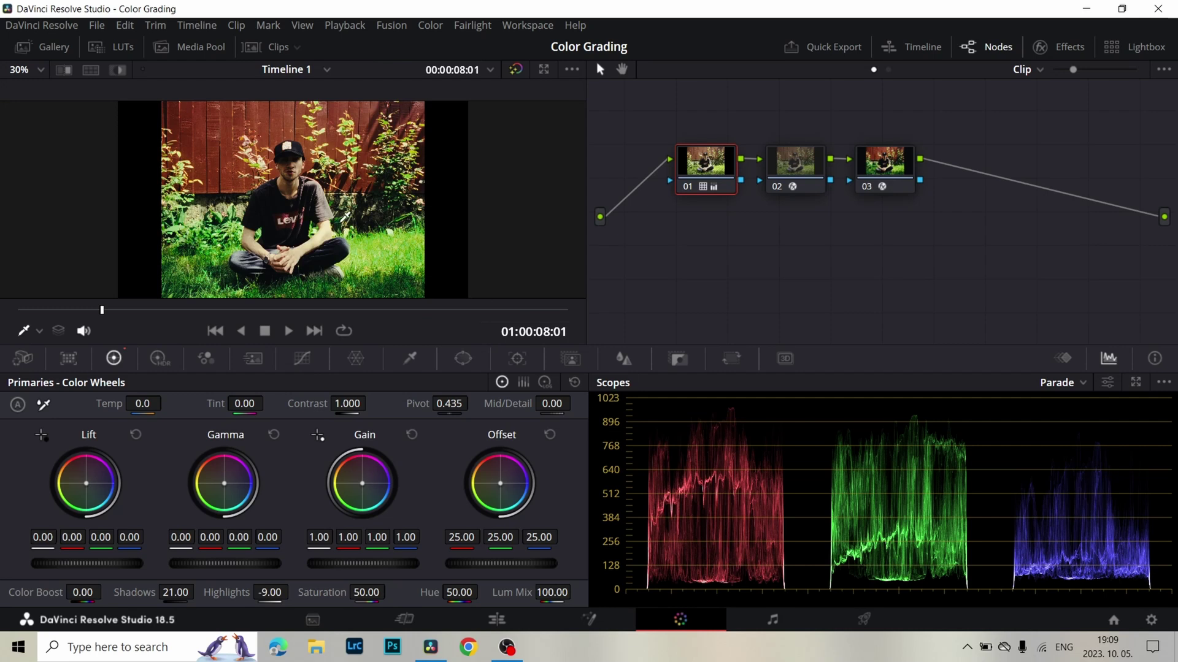
# Apply still 1.1.1's grade from the Gallery to the next clip's node graph.
pyautogui.click(48, 46)
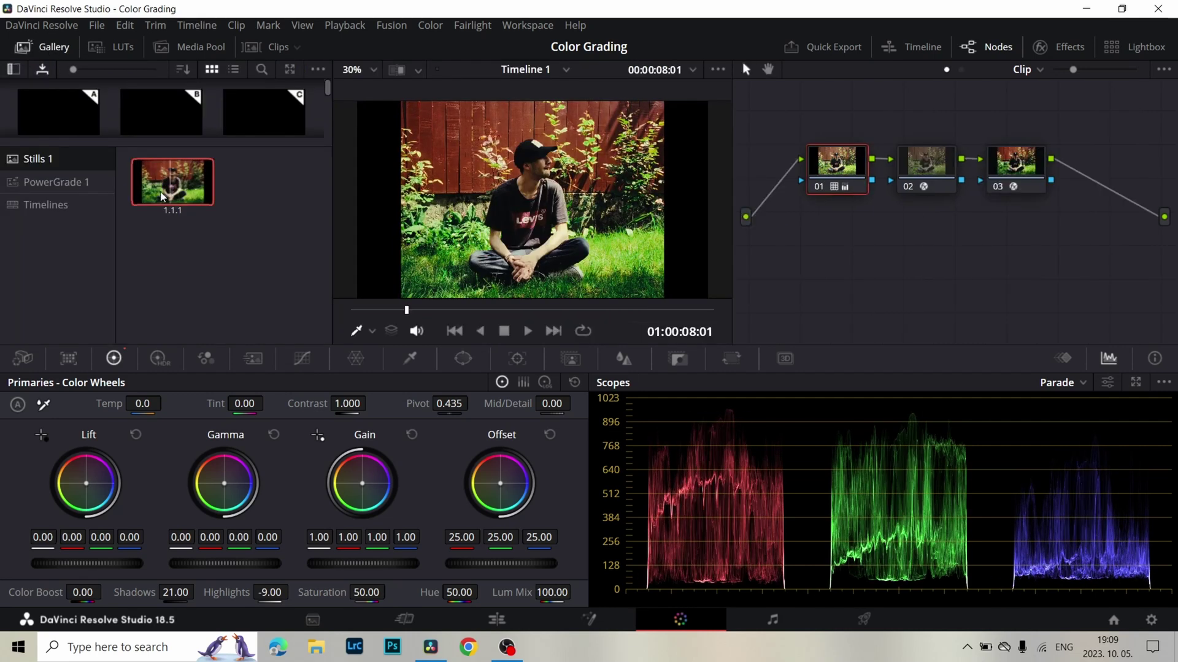
pyautogui.click(554, 332)
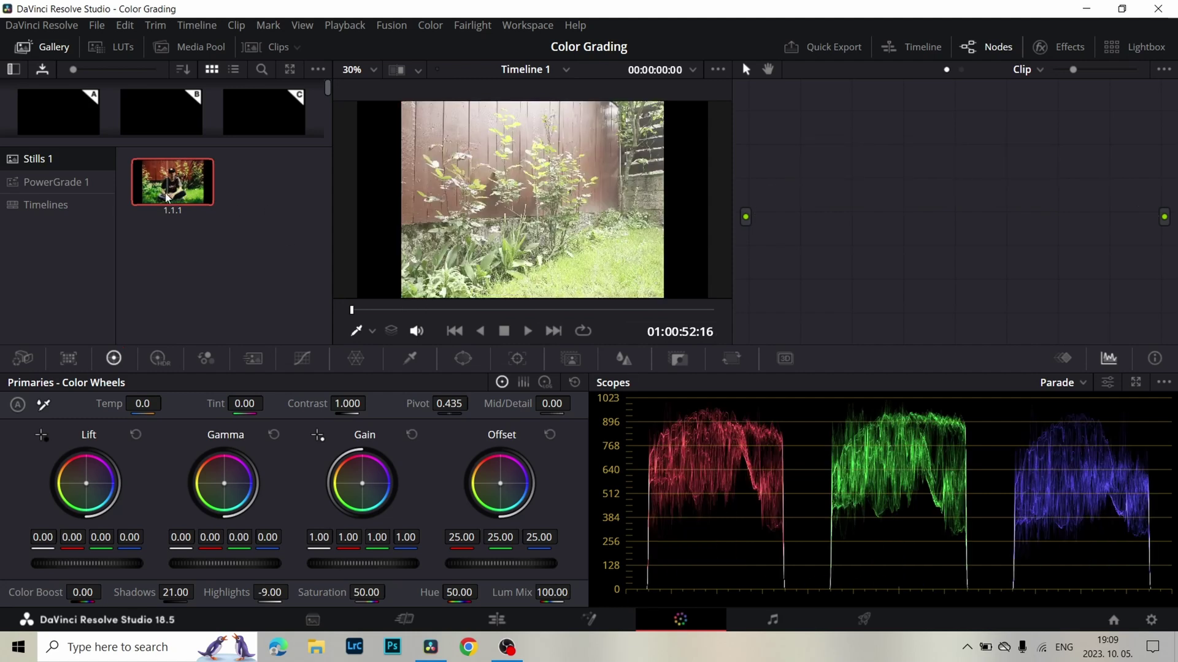
pyautogui.moveTo(154, 190); pyautogui.dragTo(905, 229)
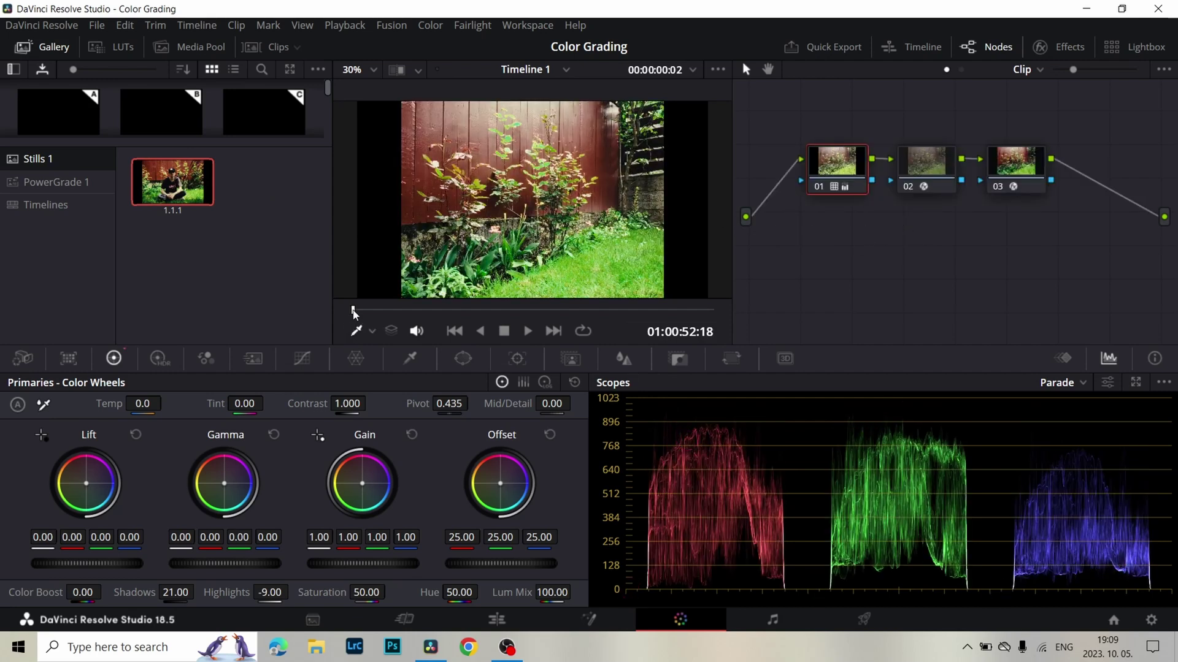
# Find a frame showing the photographer and toggle nodes 02 and 03 off and on to compare.
pyautogui.click(451, 311)
pyautogui.moveTo(458, 314); pyautogui.dragTo(500, 310)
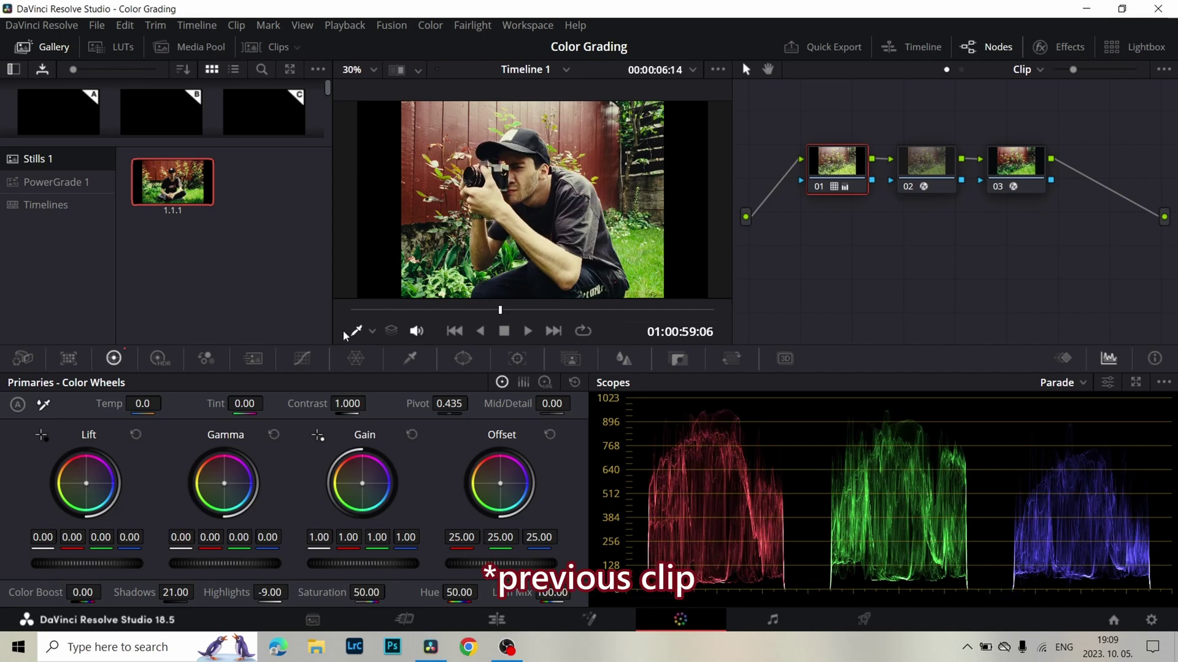
pyautogui.moveTo(825, 212); pyautogui.dragTo(1048, 176)
pyautogui.hotkey('ctrl', 'd')
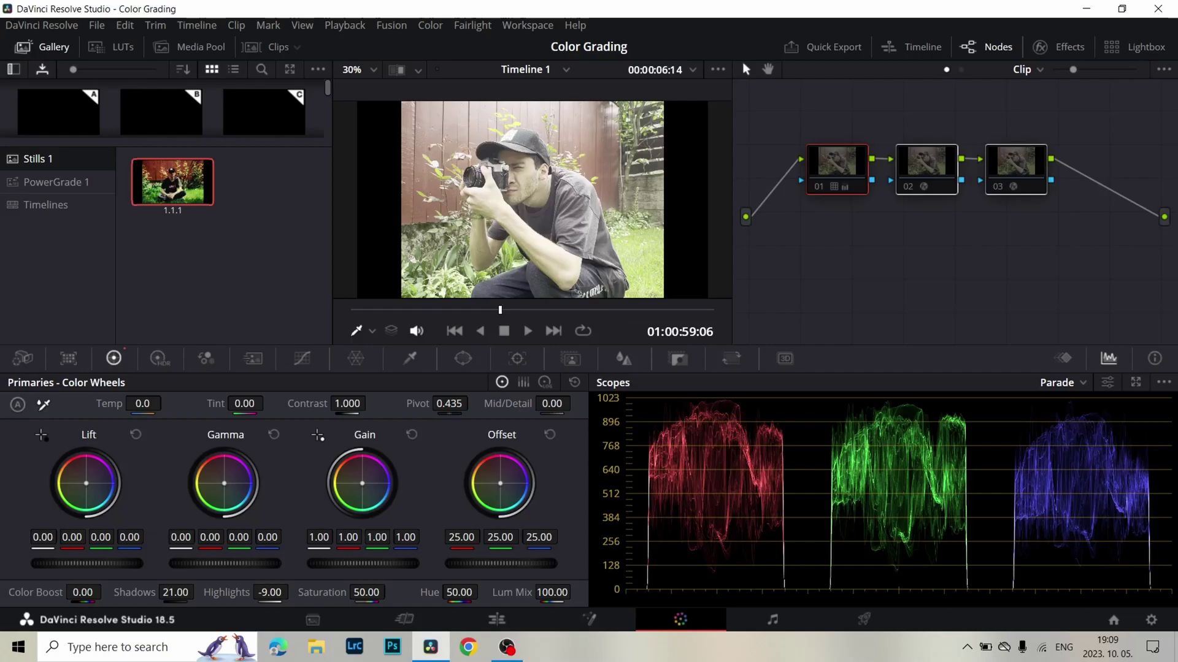
pyautogui.hotkey('ctrl', 'd')
pyautogui.hotkey('ctrl', 'alt', 'g')
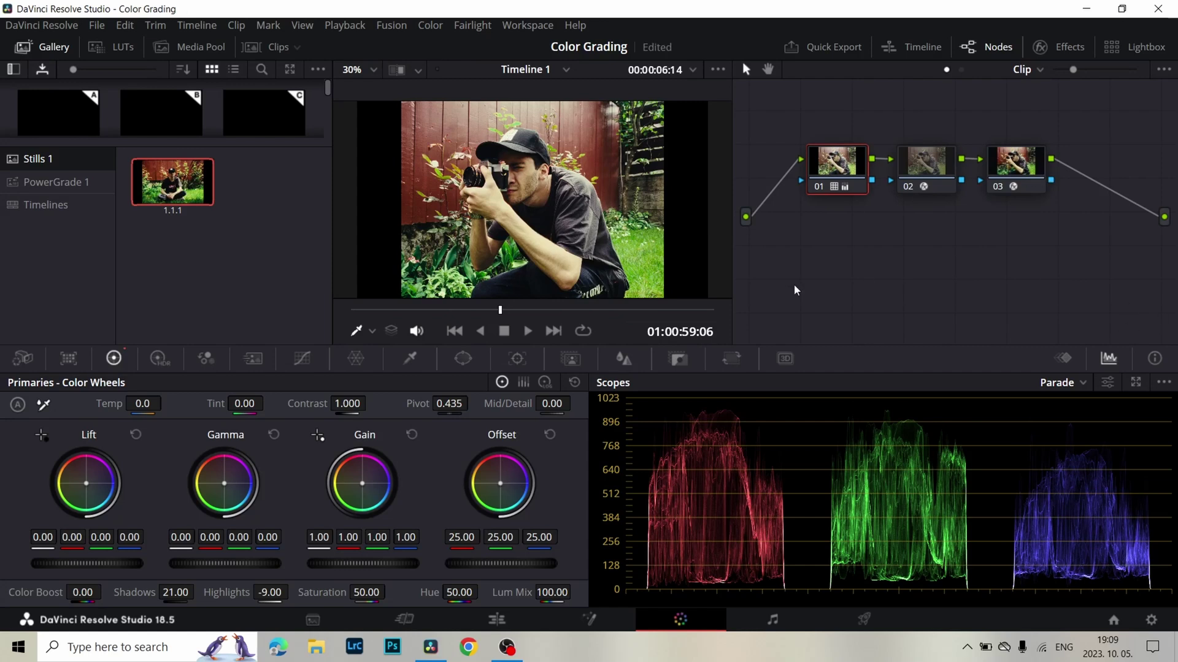
# Apply still 1.1.1's three-node film-look grade to the camera-on-chair clip and select nodes 02 and 03.
pyautogui.press('Down')
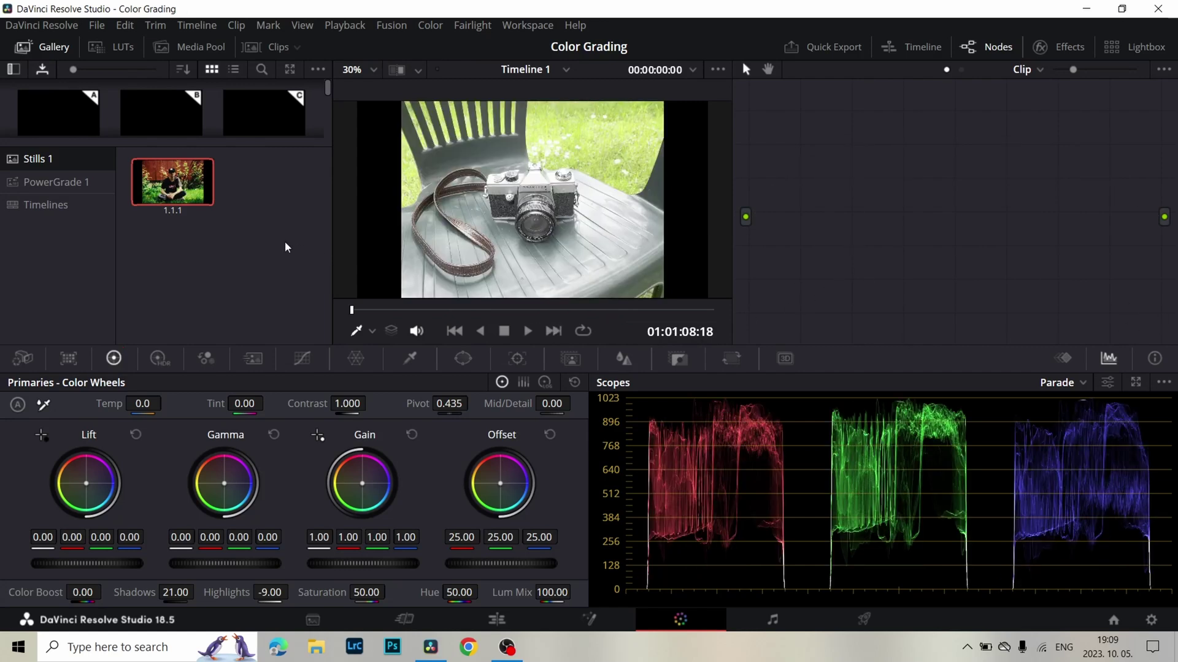
pyautogui.moveTo(167, 189); pyautogui.dragTo(182, 193)
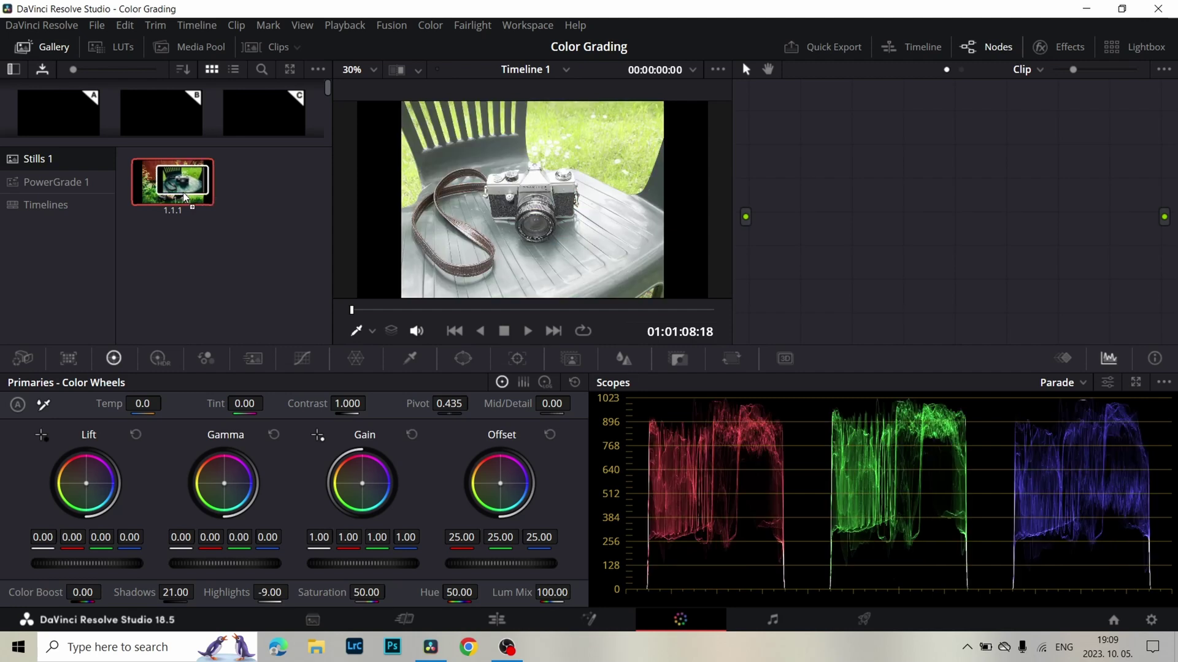
pyautogui.moveTo(454, 230); pyautogui.dragTo(828, 238)
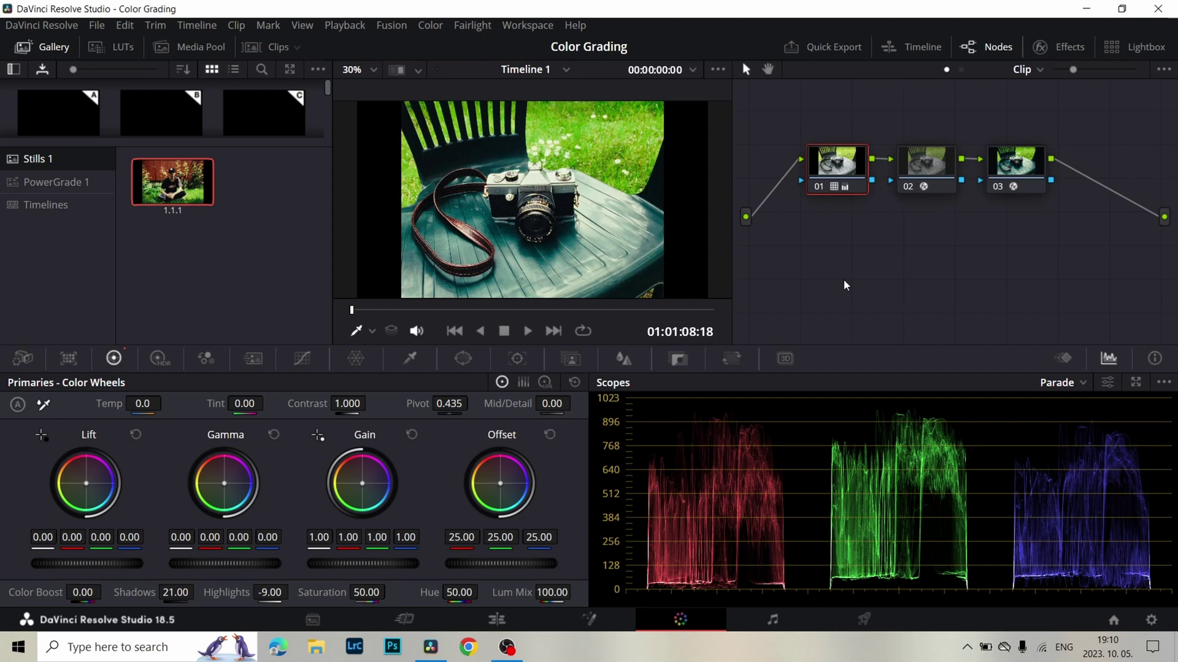
pyautogui.moveTo(844, 278); pyautogui.dragTo(1057, 151)
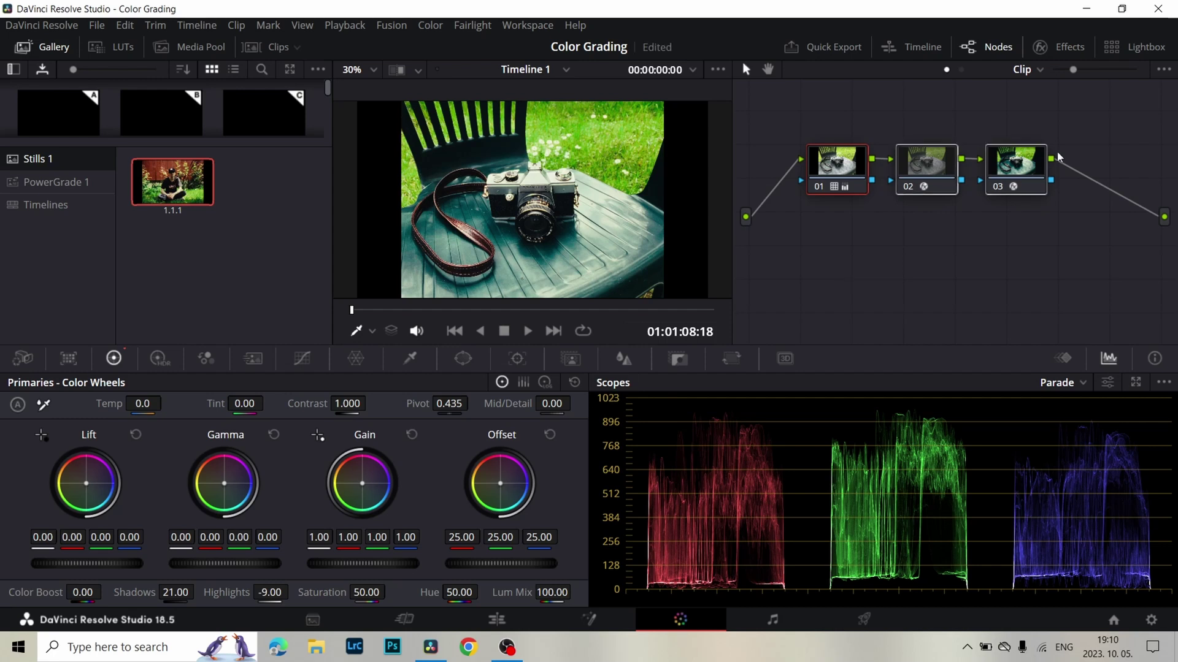